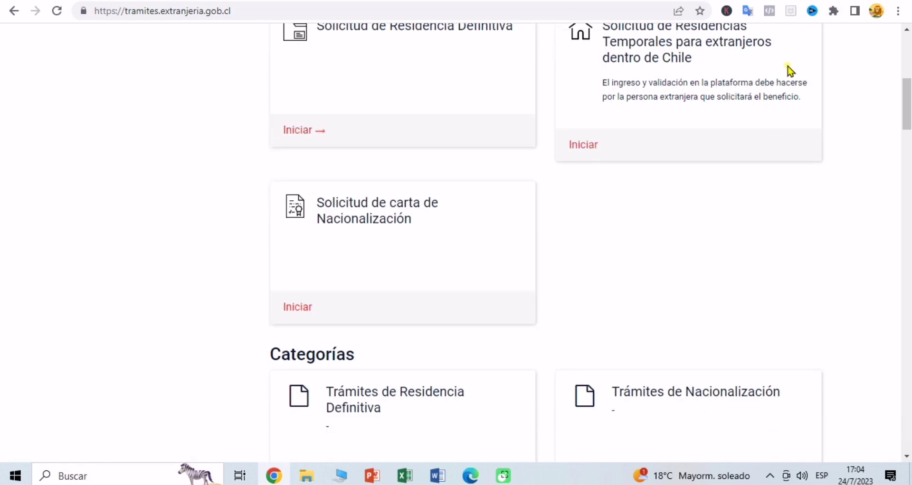
# - Start the Solicitud de carta de Nacionalización and accept its conditions to proceed to the personal data form
pyautogui.scroll(-1, 789, 70)
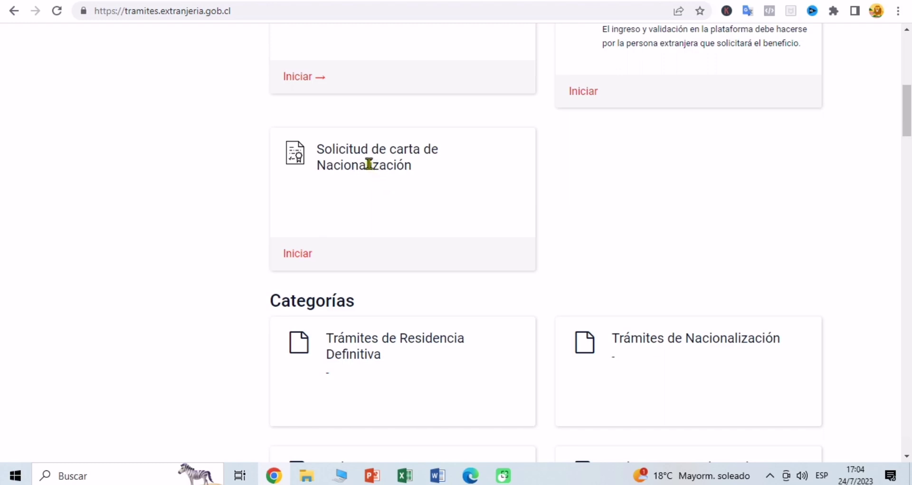
pyautogui.click(306, 255)
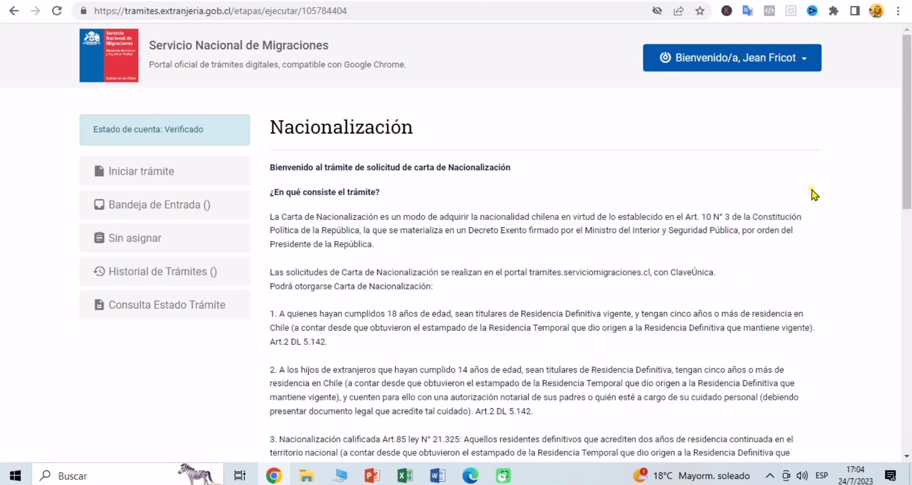
pyautogui.scroll(-5, 811, 190)
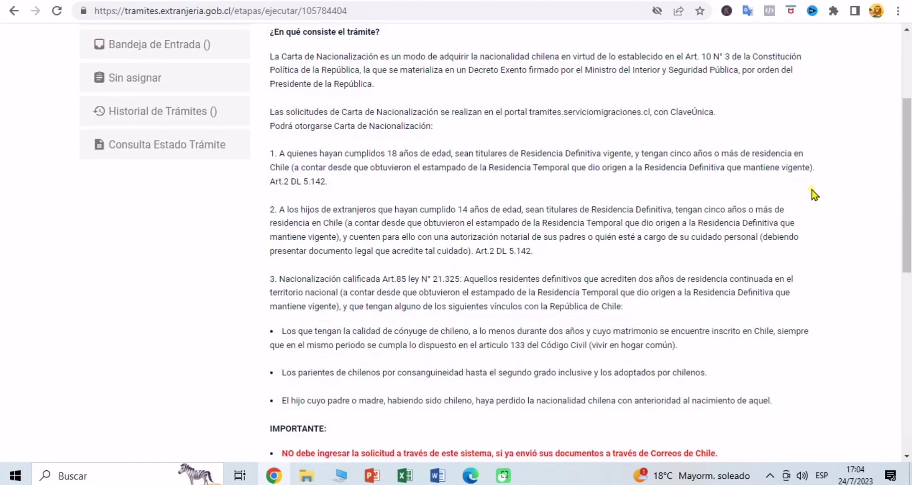
pyautogui.scroll(-2, 811, 190)
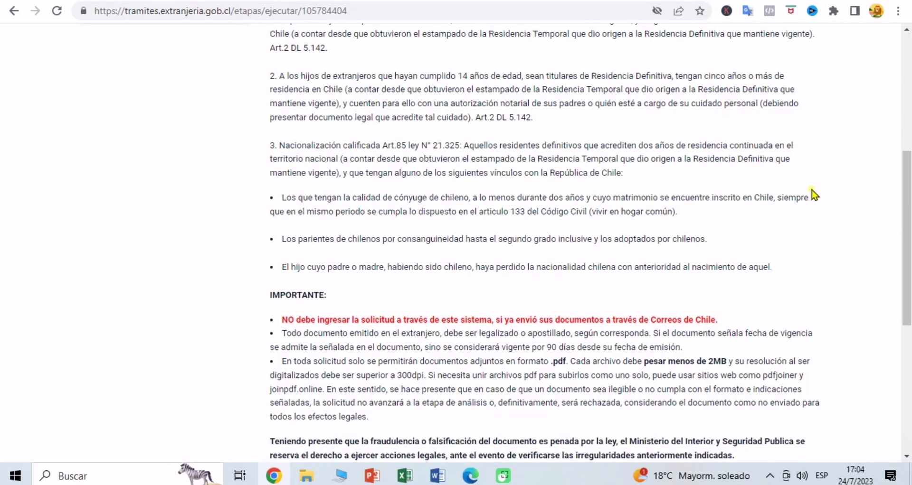
pyautogui.scroll(-3, 811, 190)
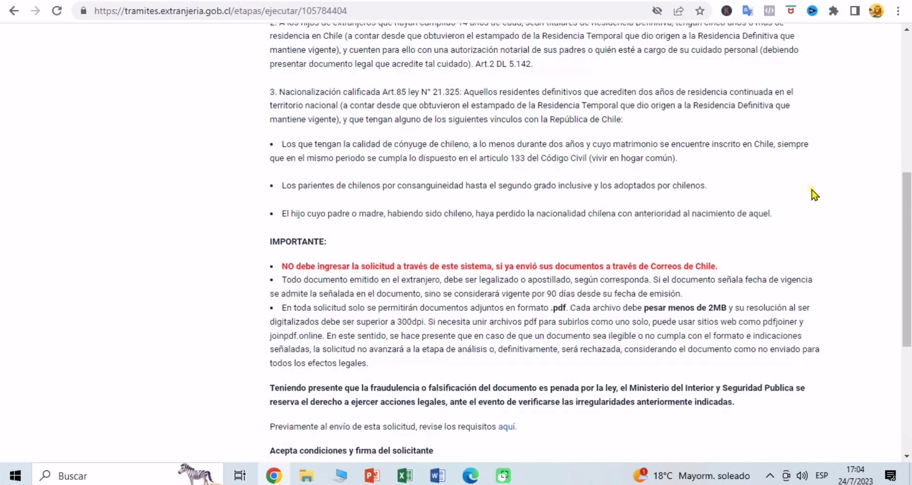
pyautogui.scroll(-1, 811, 190)
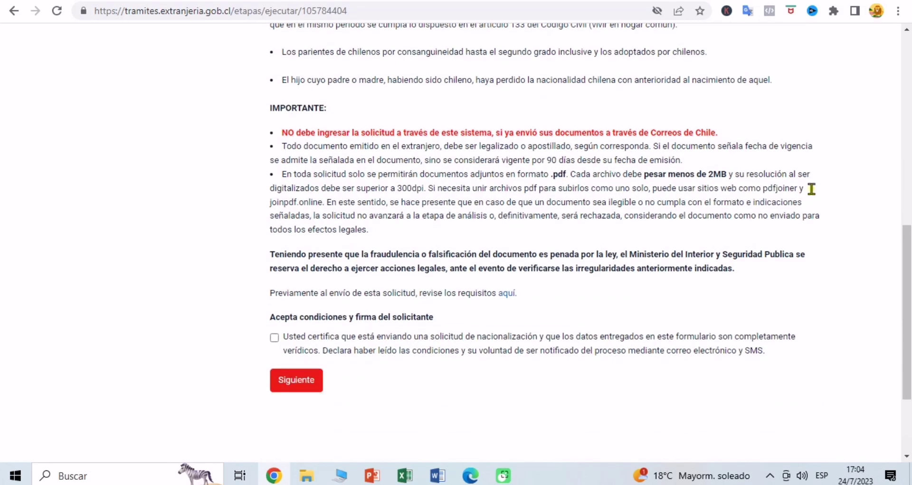
pyautogui.scroll(-3, 811, 190)
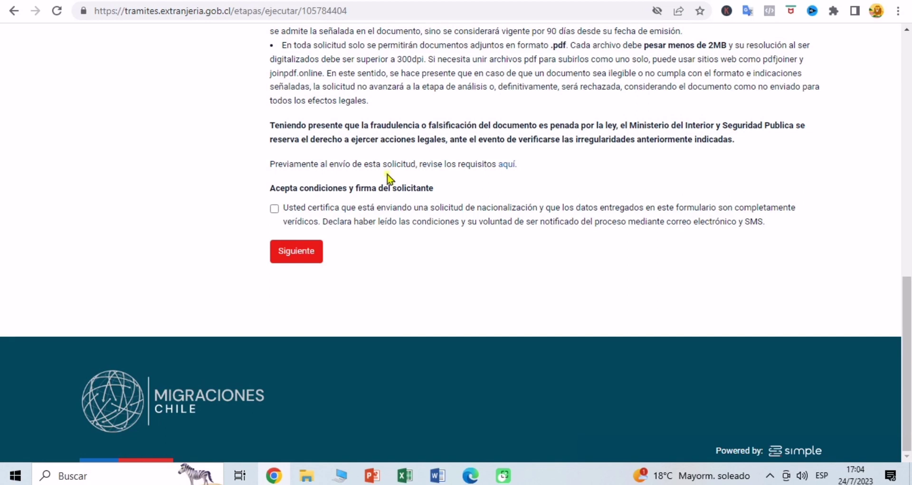
pyautogui.click(274, 209)
pyautogui.click(300, 260)
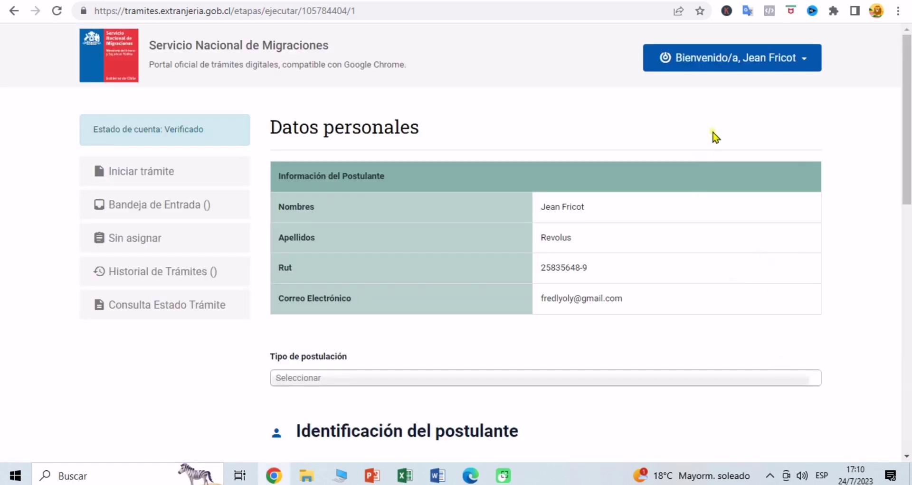
# - Set the Tipo de postulación to Mayor de edad
pyautogui.scroll(-3, 713, 133)
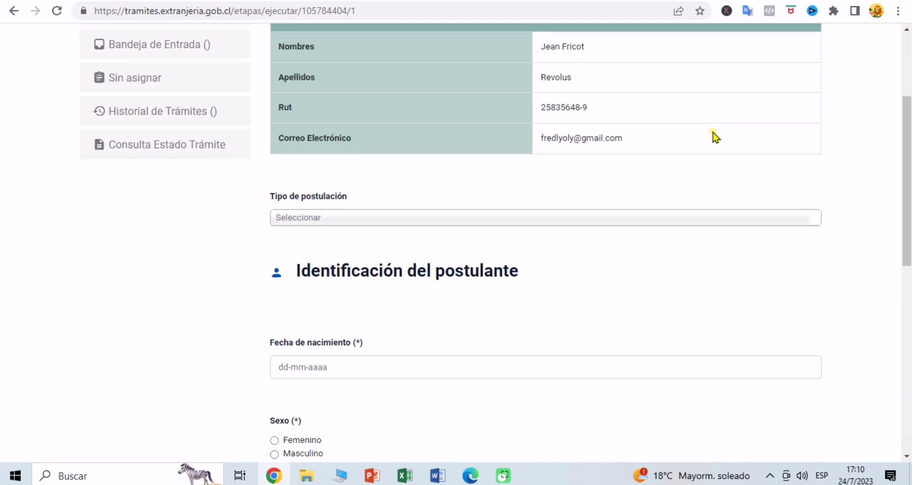
pyautogui.scroll(-2, 713, 133)
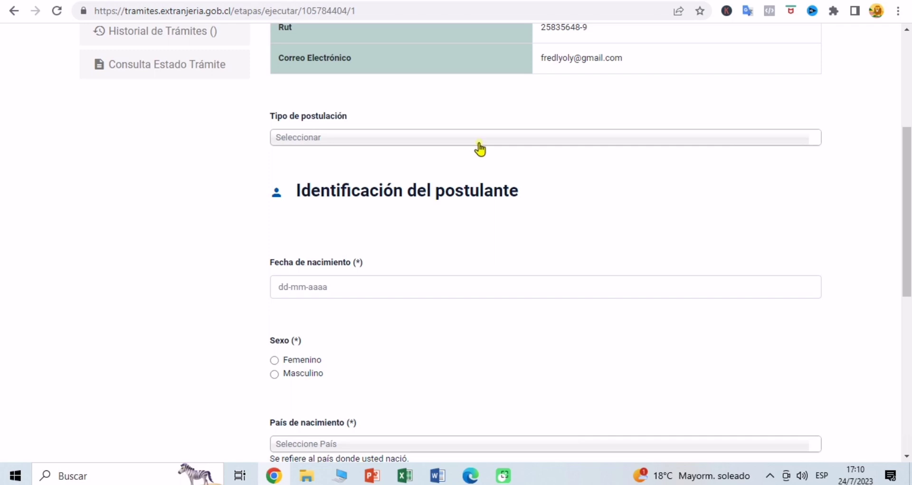
pyautogui.click(479, 149)
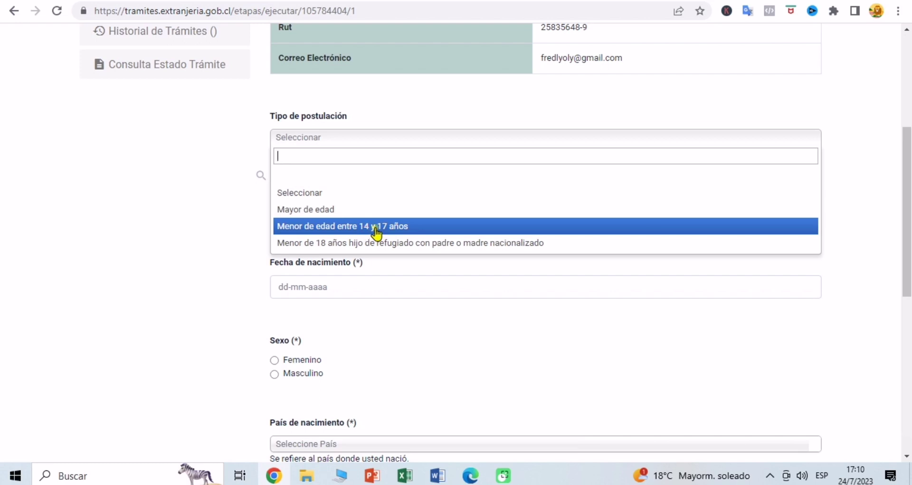
pyautogui.click(303, 214)
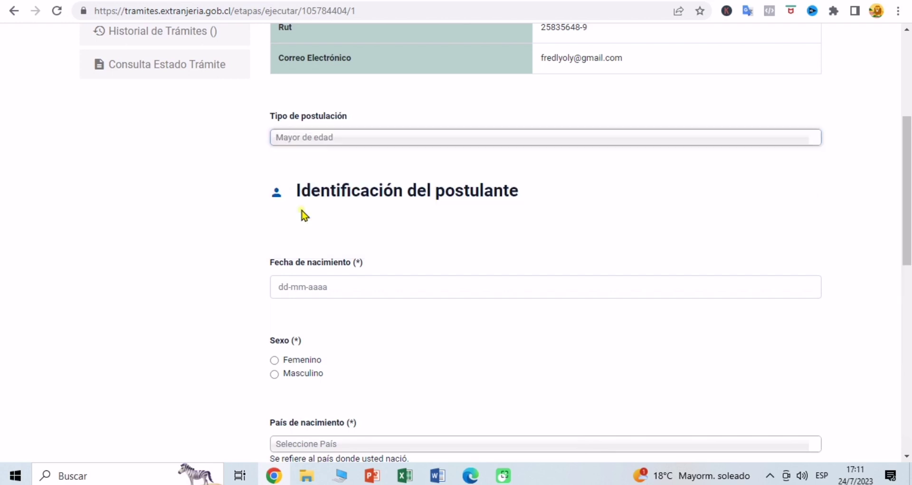
# - Enter the applicant's date of birth and set the sex to Masculino
pyautogui.click(342, 285)
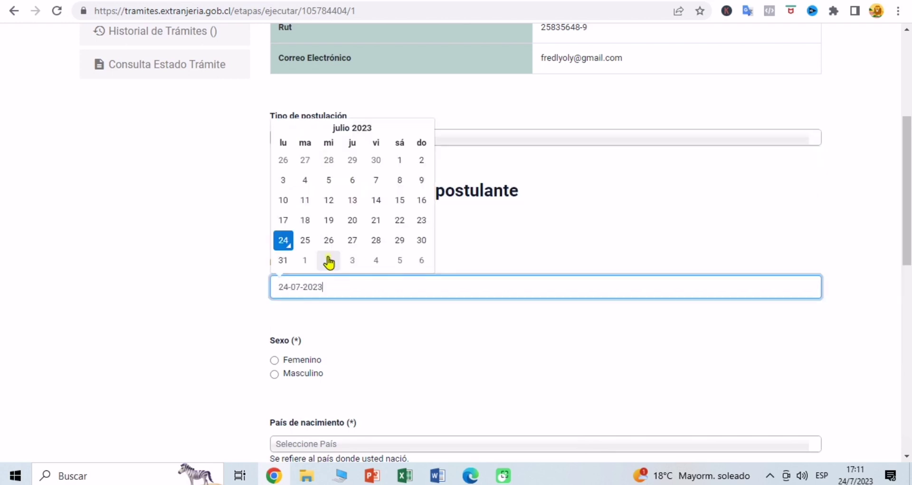
pyautogui.click(305, 241)
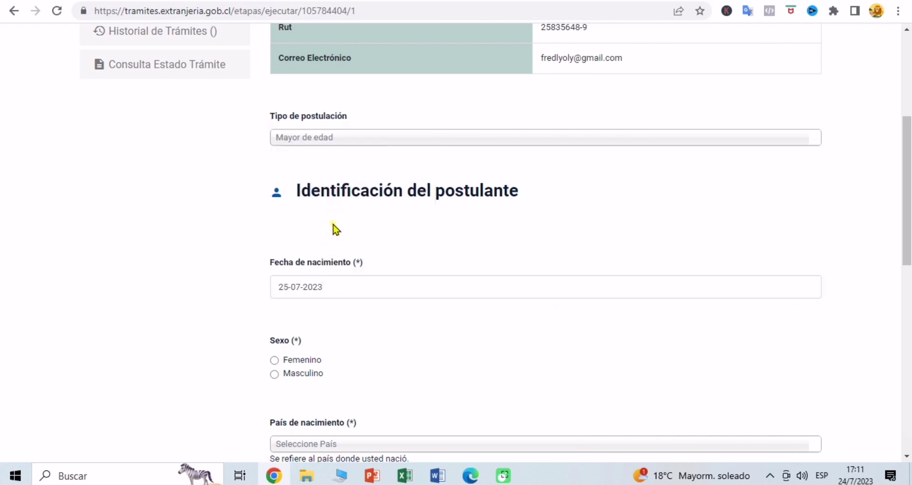
pyautogui.click(324, 288)
pyautogui.press('BackSpace')
pyautogui.press('BackSpace')
pyautogui.press('BackSpace')
pyautogui.press('BackSpace')
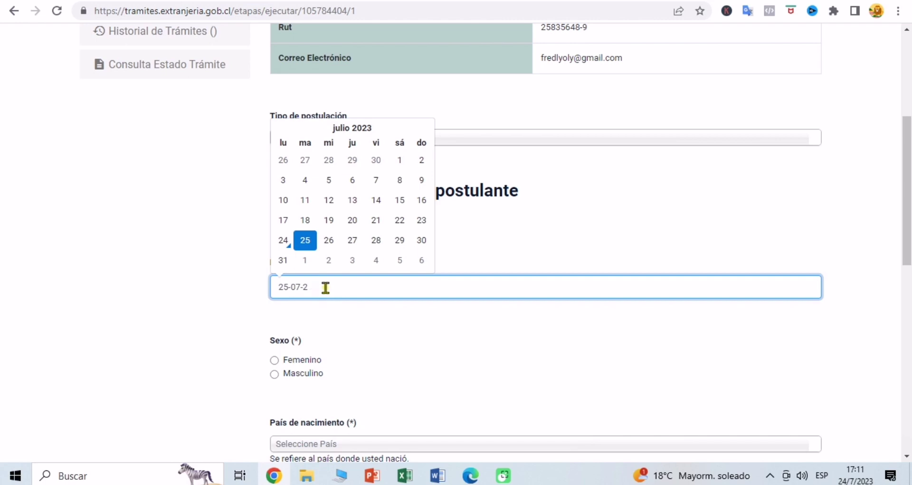
pyautogui.write('1992')
pyautogui.click(275, 375)
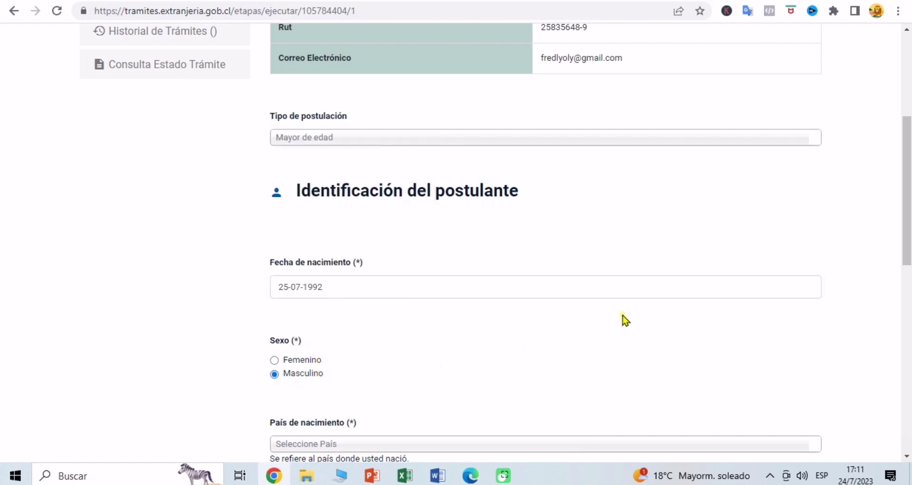
# - Set the applicant's País de nacimiento to Haití
pyautogui.scroll(-3, 629, 329)
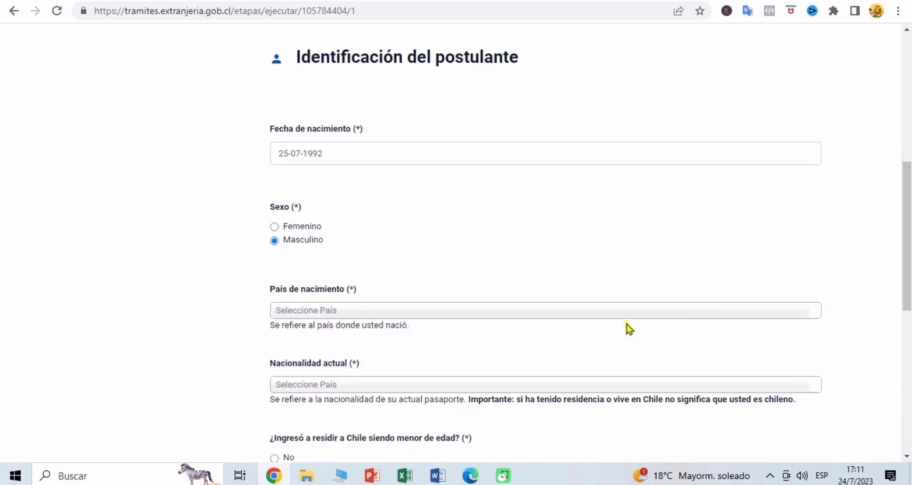
pyautogui.scroll(-4, 588, 303)
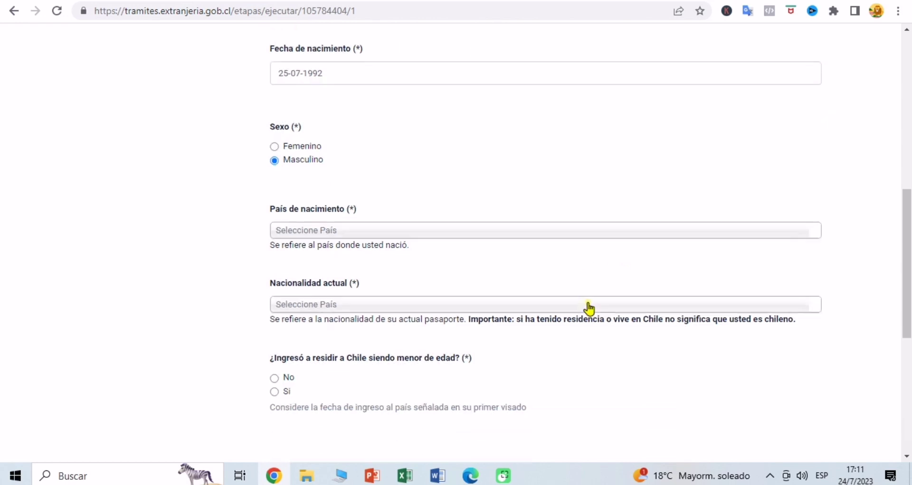
pyautogui.scroll(-2, 588, 303)
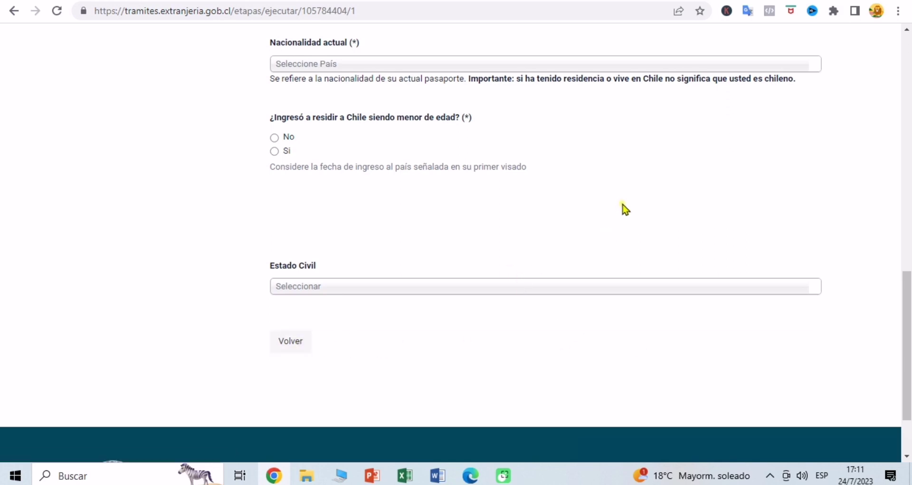
pyautogui.scroll(5, 656, 149)
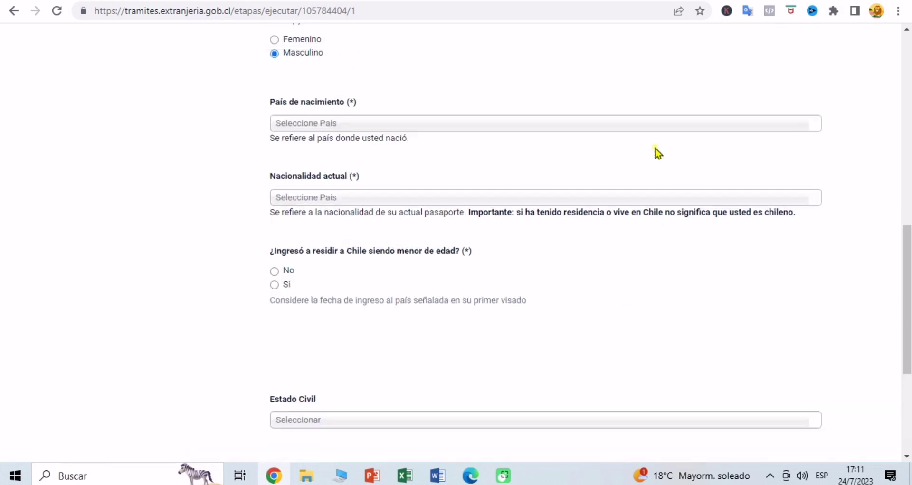
pyautogui.scroll(2, 655, 153)
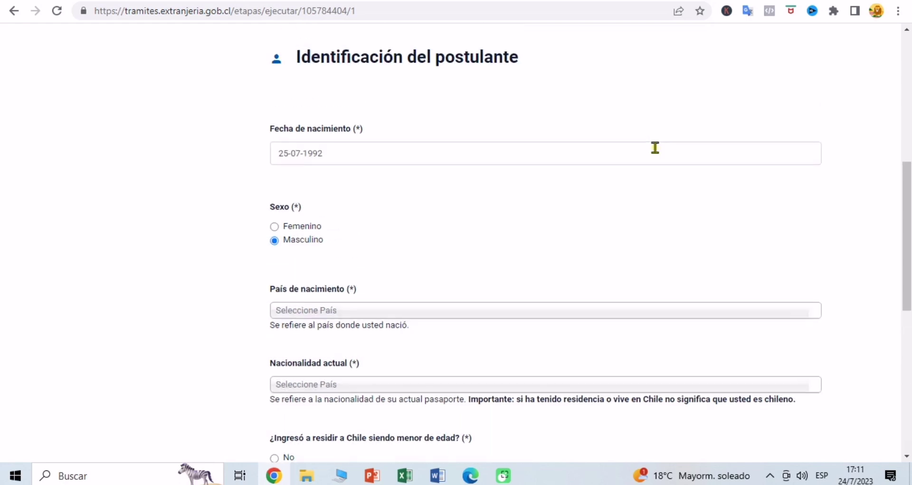
pyautogui.scroll(-3, 655, 148)
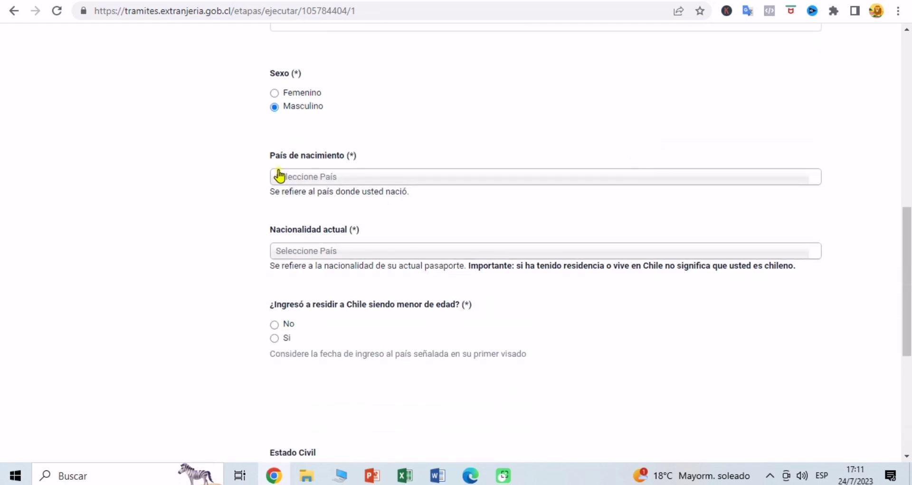
pyautogui.click(303, 185)
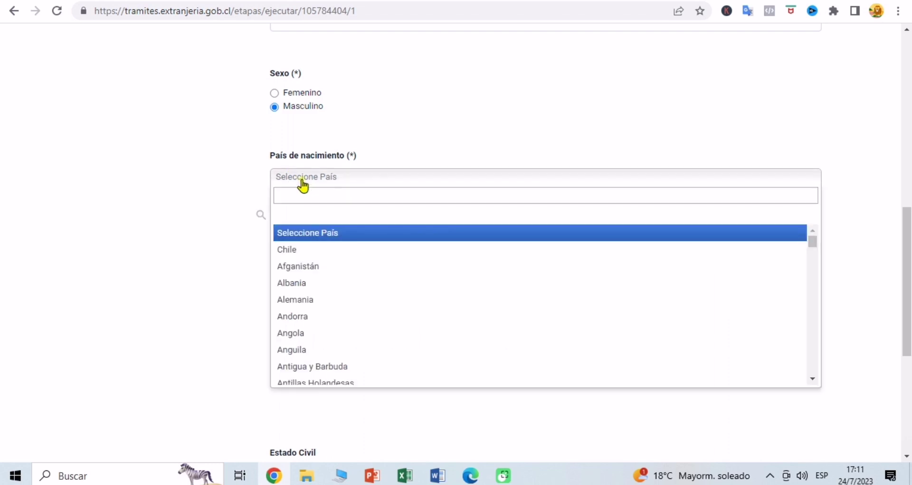
pyautogui.write('h')
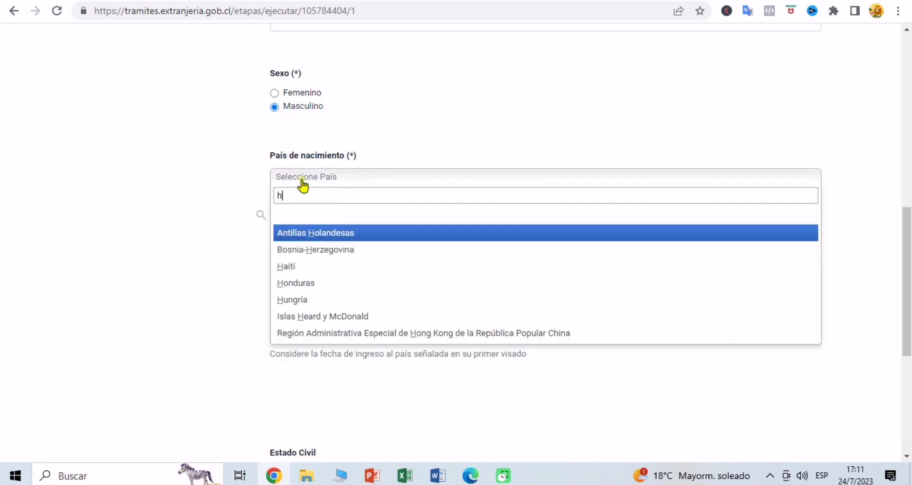
pyautogui.press('Down')
pyautogui.press('Down')
pyautogui.press('Return')
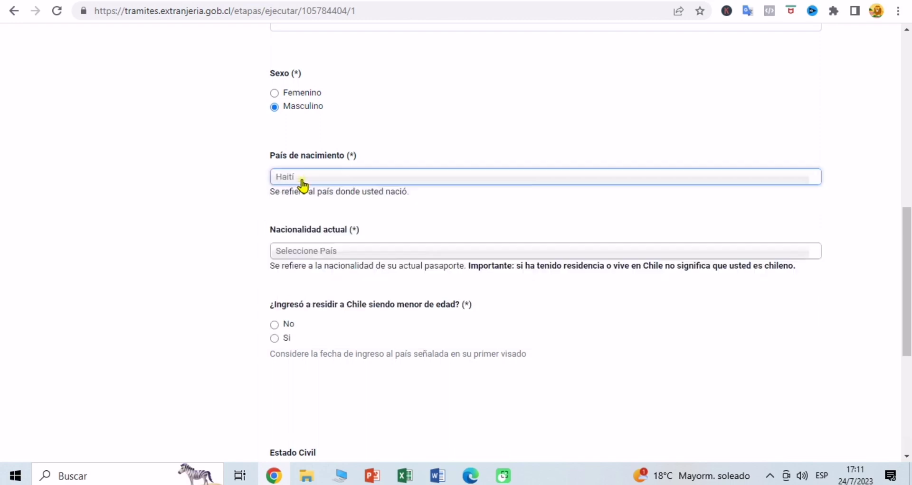
# - Set the applicant's Nacionalidad actual to Haití
pyautogui.click(381, 260)
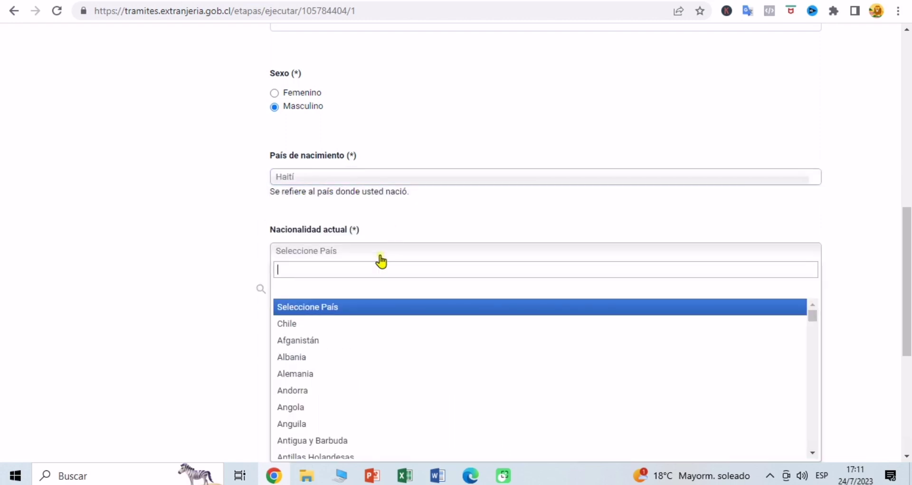
pyautogui.write('h')
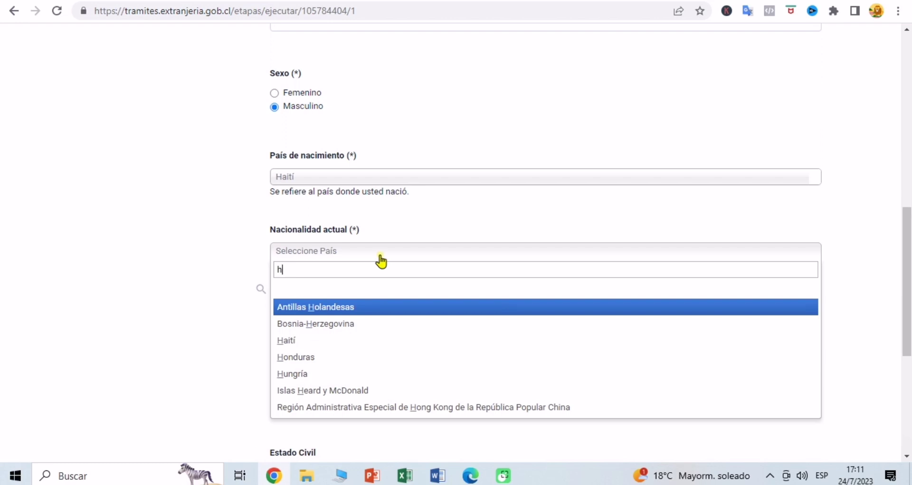
pyautogui.press('Down')
pyautogui.press('Down')
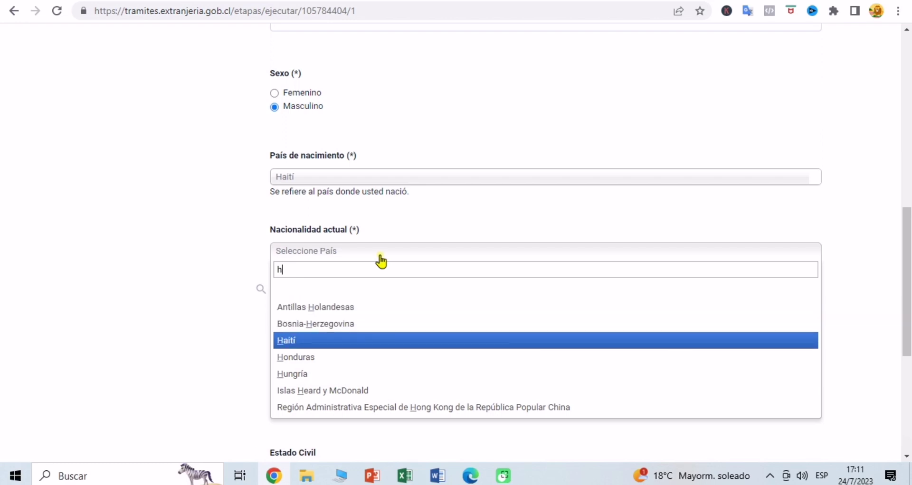
pyautogui.press('Return')
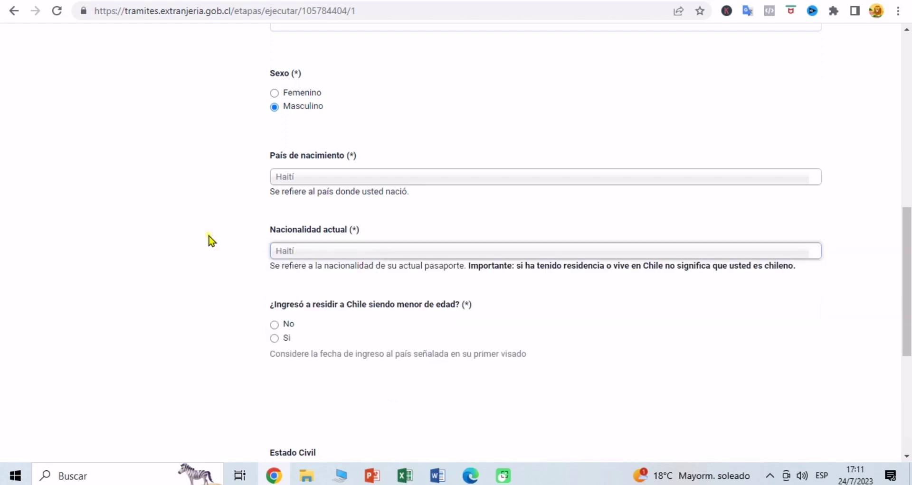
pyautogui.click(183, 246)
# - Answer Si to having entered Chile to reside as a minor and review the additional fields required for that case
pyautogui.scroll(-2, 186, 247)
pyautogui.scroll(-1, 184, 247)
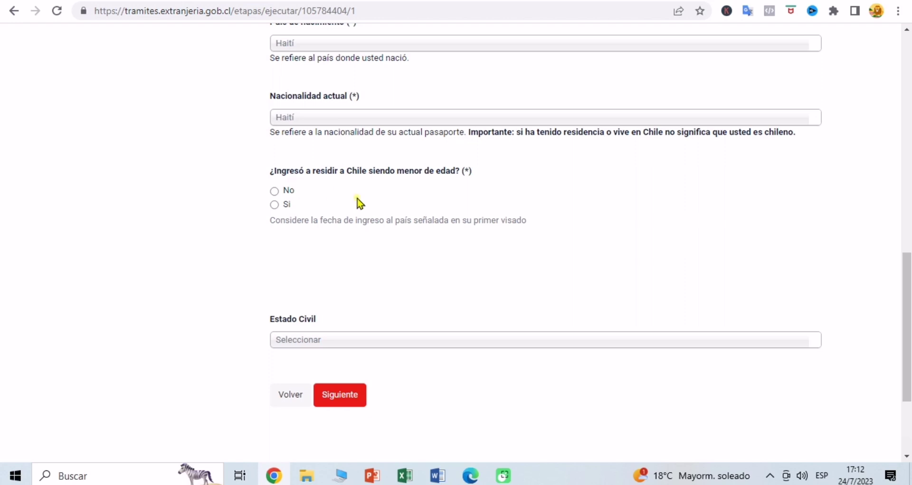
pyautogui.click(274, 207)
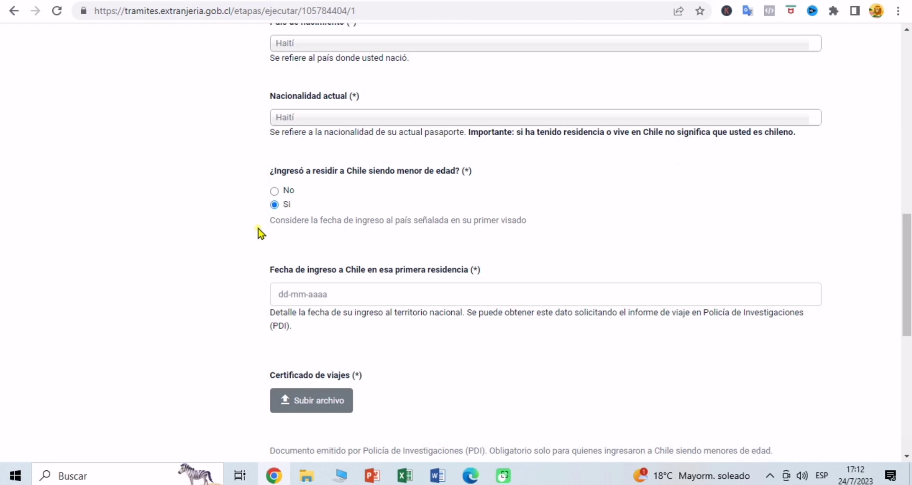
pyautogui.scroll(-3, 258, 229)
pyautogui.scroll(-2, 259, 229)
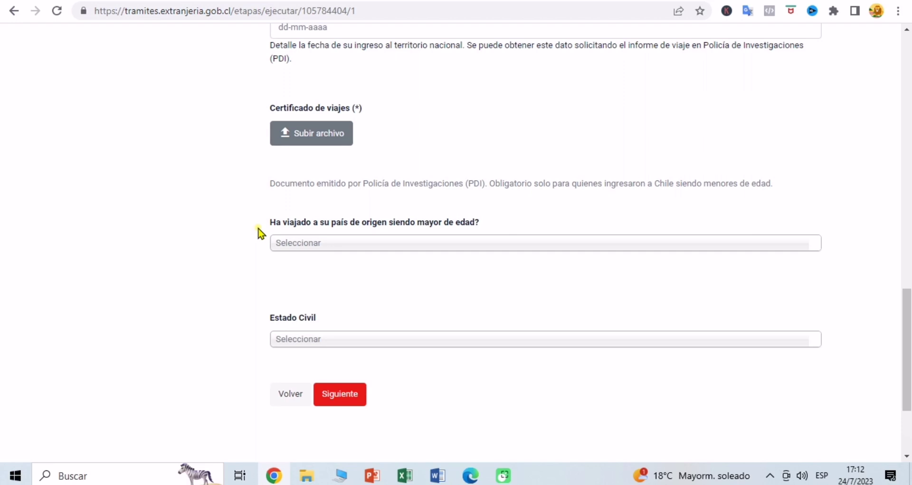
pyautogui.scroll(3, 259, 229)
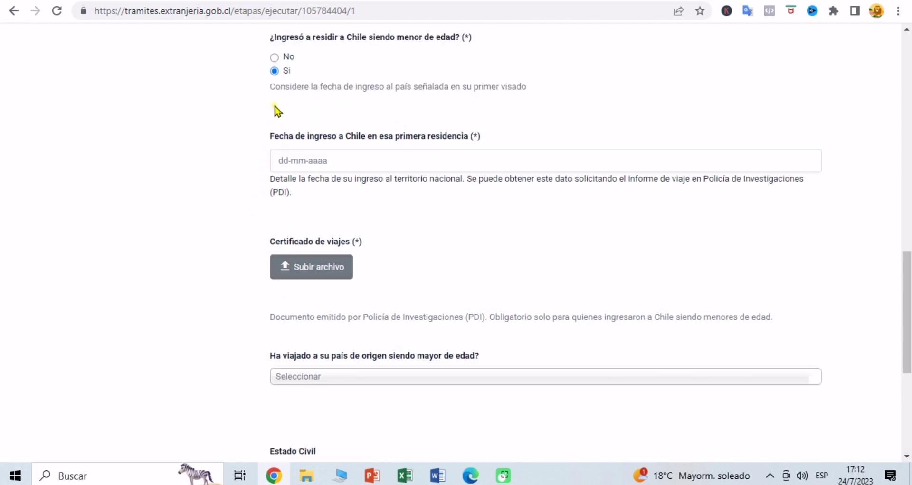
# - Answer No to having entered Chile as a minor, set Estado Civil to Soltero and continue to the next section
pyautogui.click(274, 58)
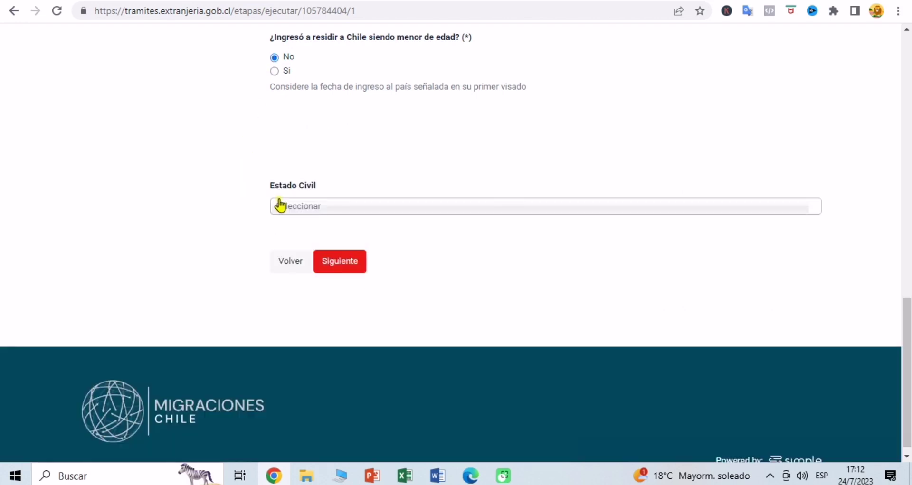
pyautogui.click(365, 220)
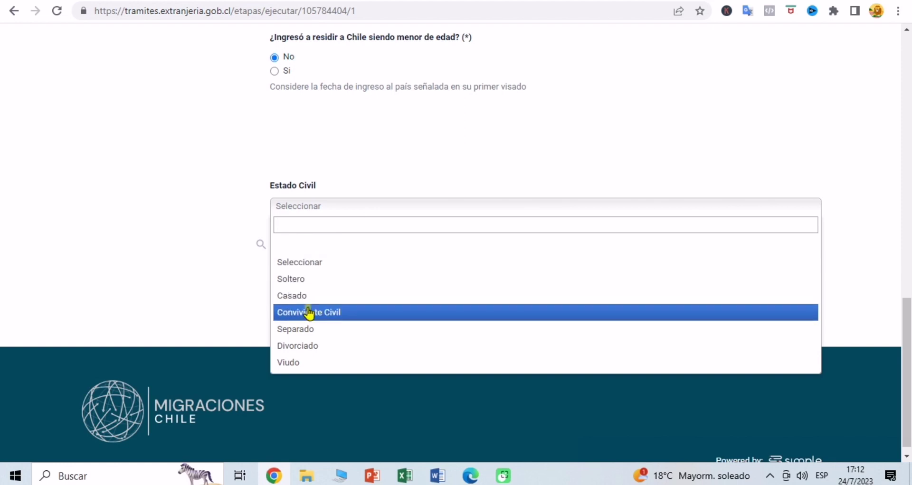
pyautogui.click(310, 281)
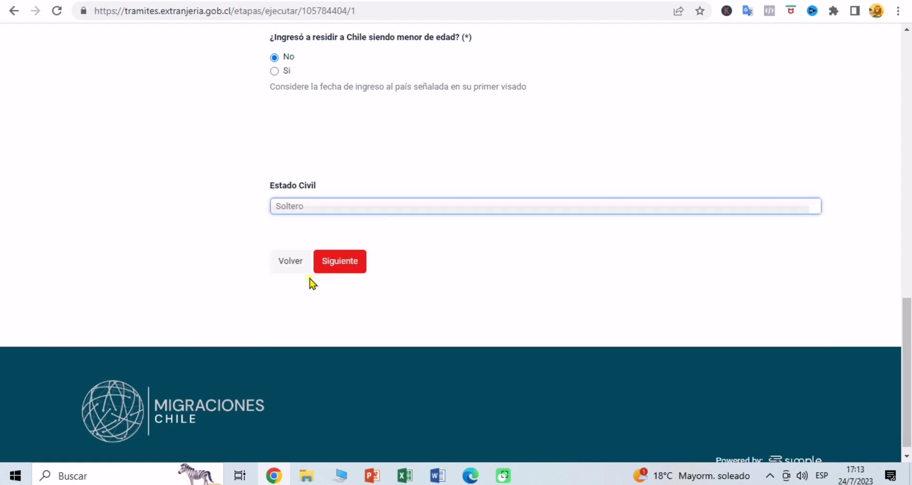
pyautogui.click(334, 263)
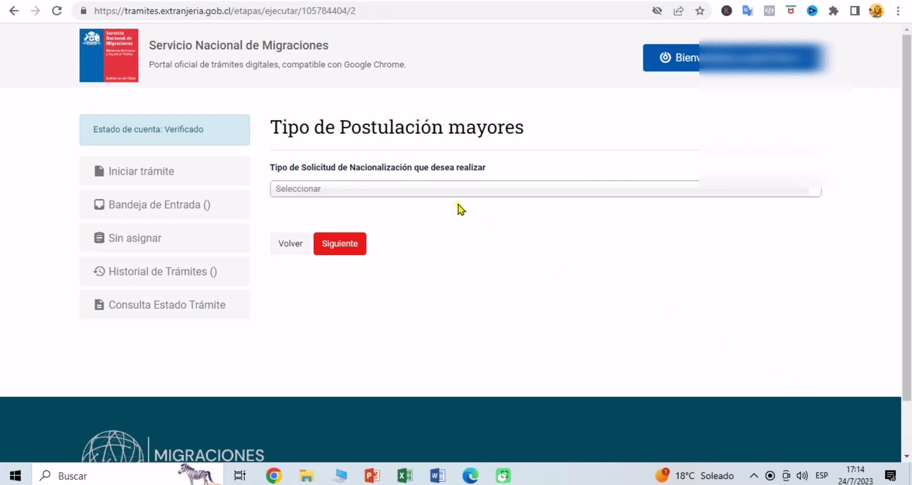
# - Set the nationalization request type to "Mayor de edad sin vínculo con chileno, con al menos 5 años de residencia en Chile" and continue
pyautogui.click(394, 198)
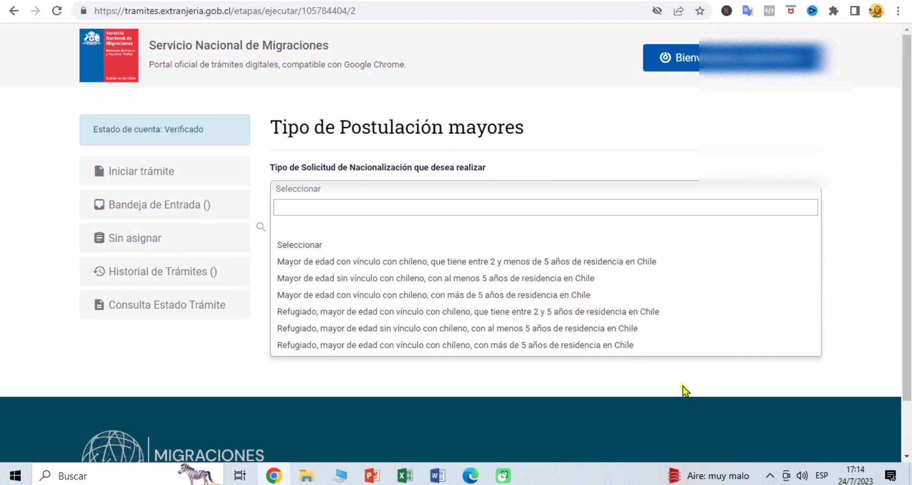
pyautogui.click(837, 448)
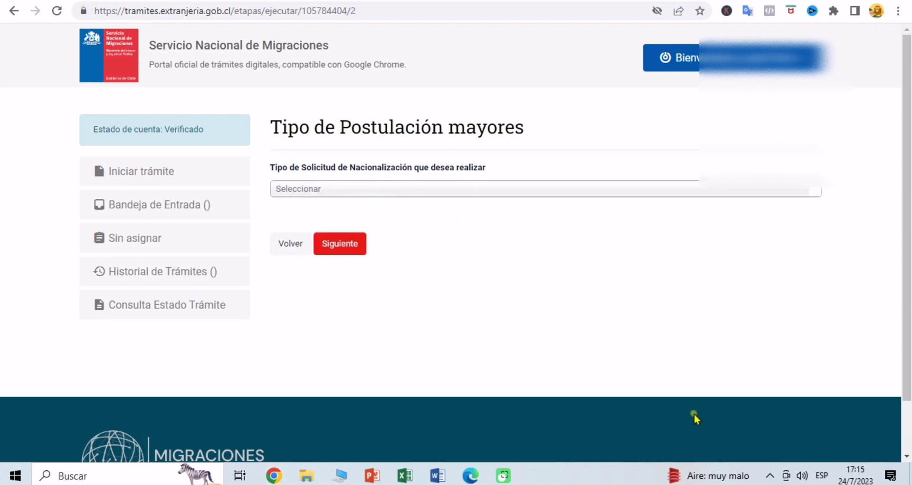
pyautogui.click(400, 194)
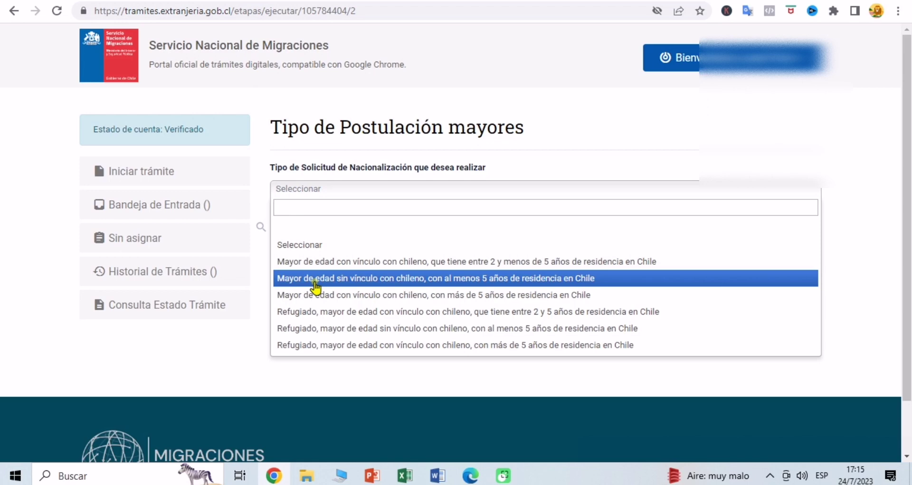
pyautogui.click(537, 278)
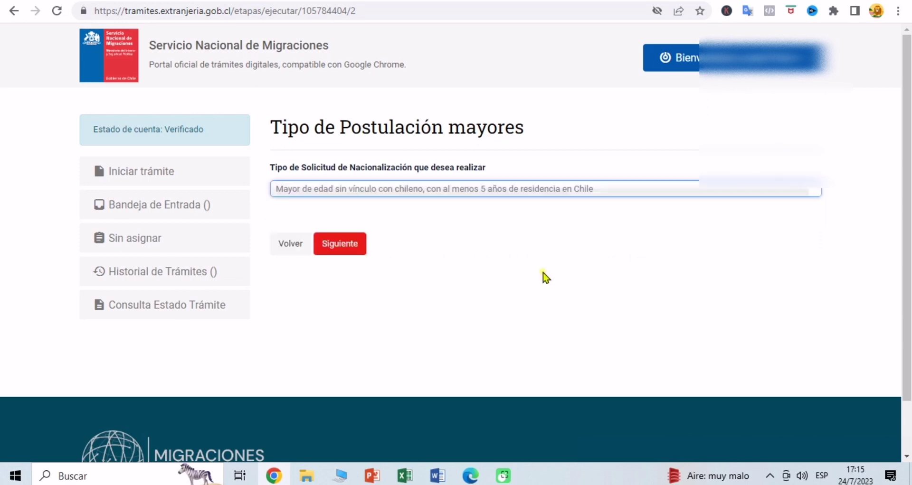
pyautogui.click(359, 252)
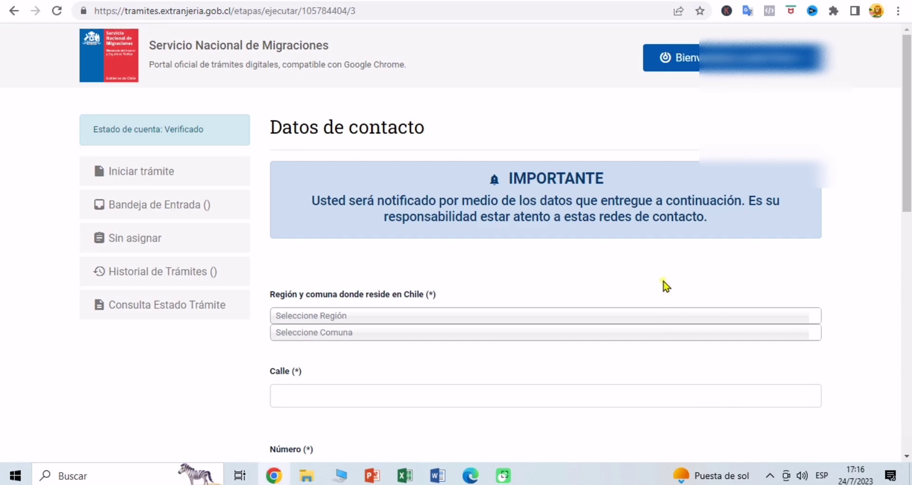
# - Set the region of residence to Metropolitana de Santiago and the comuna to Quilicura
pyautogui.scroll(-3, 664, 285)
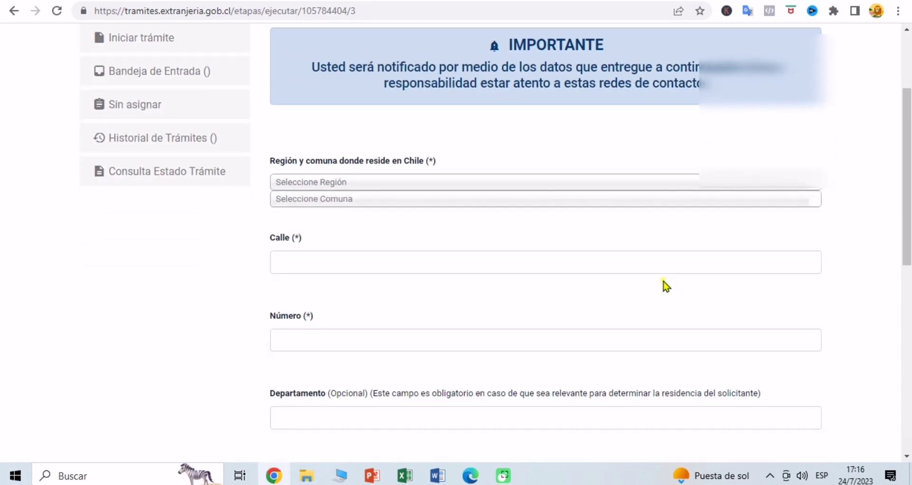
pyautogui.click(507, 183)
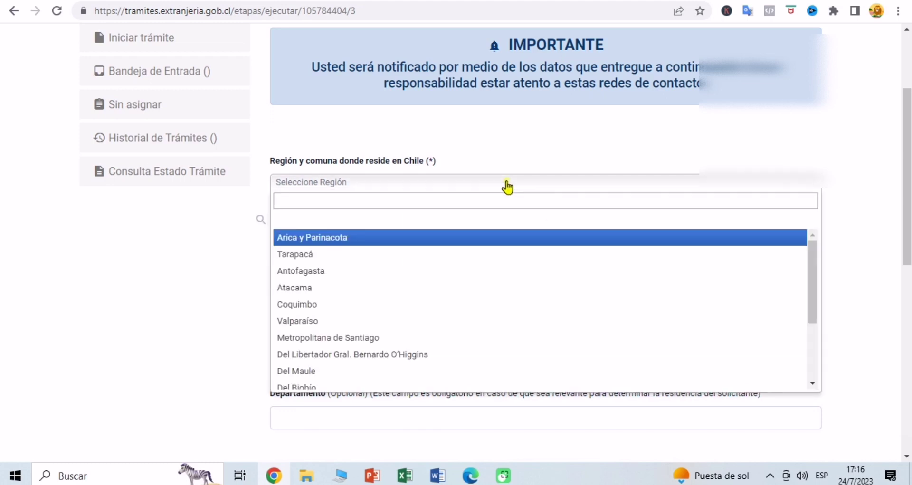
pyautogui.click(403, 339)
pyautogui.click(425, 200)
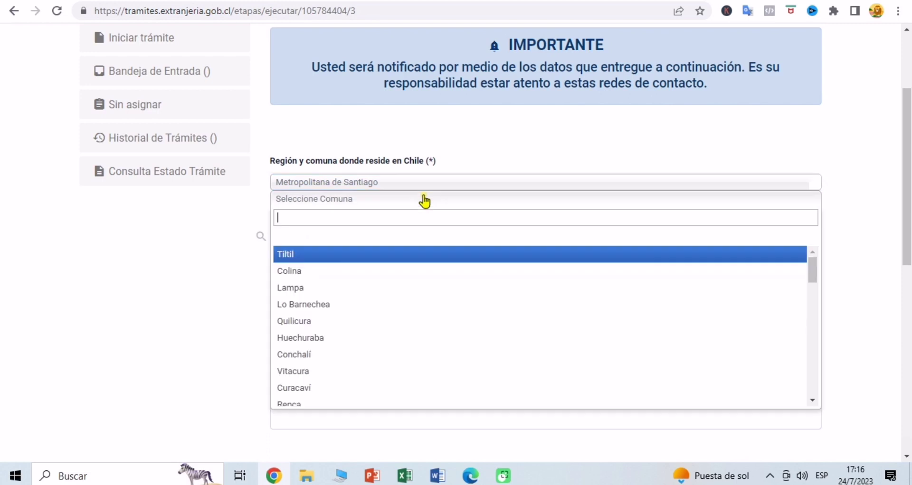
pyautogui.write('q')
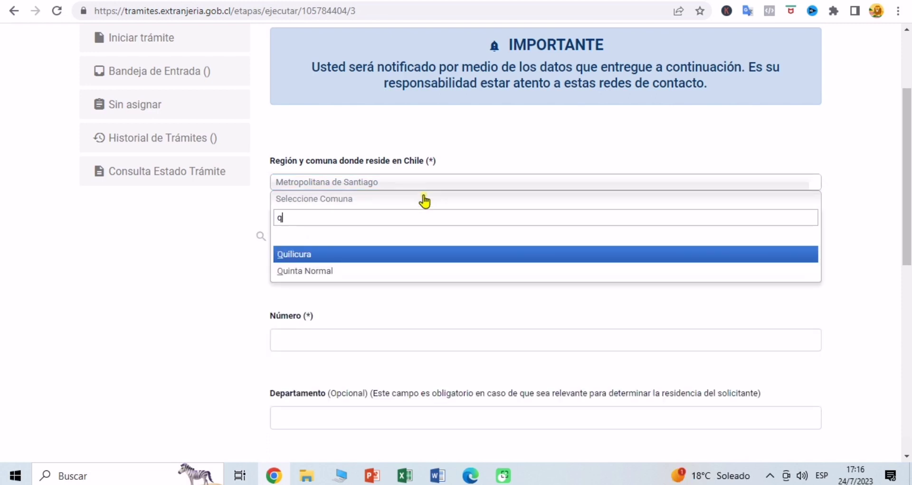
pyautogui.press('Return')
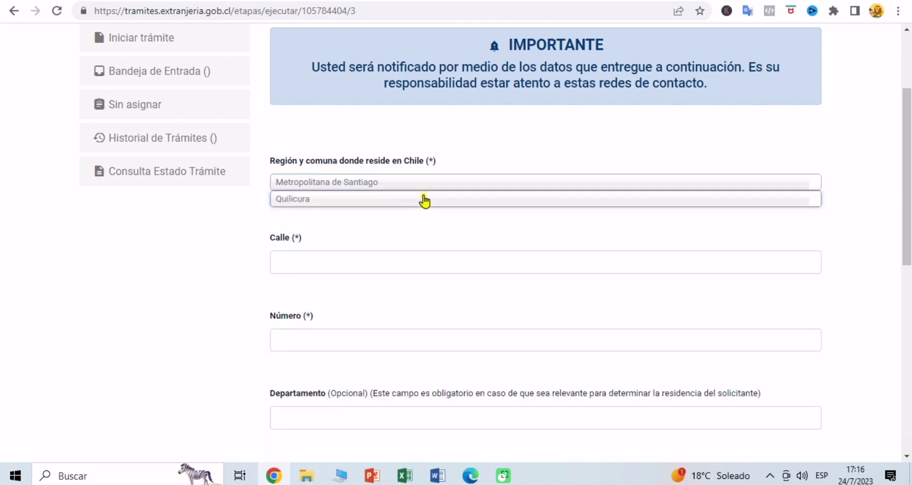
# - Fill in the street and house number of the applicant's address with the saved entries
pyautogui.click(397, 268)
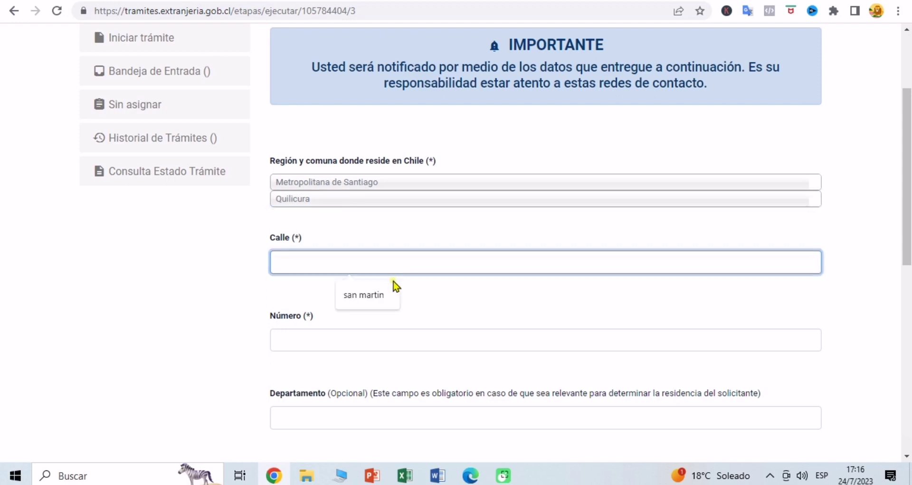
pyautogui.click(391, 299)
pyautogui.click(343, 336)
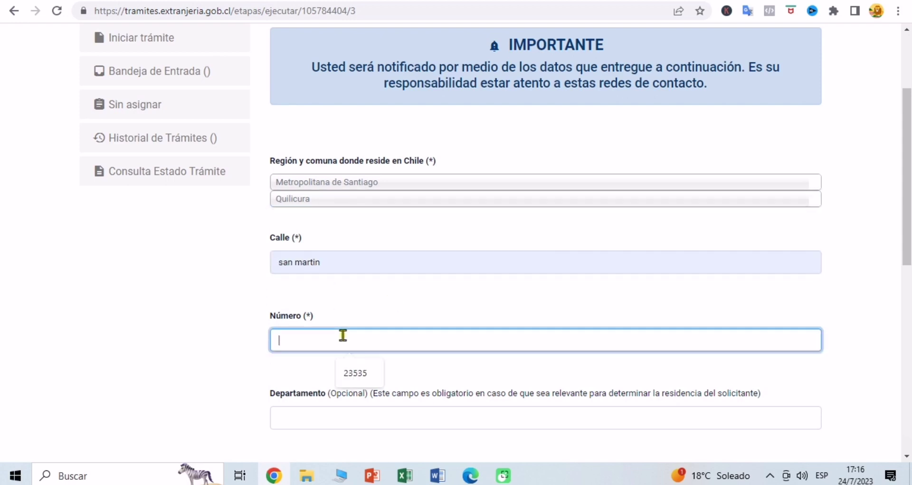
pyautogui.click(352, 373)
pyautogui.click(141, 314)
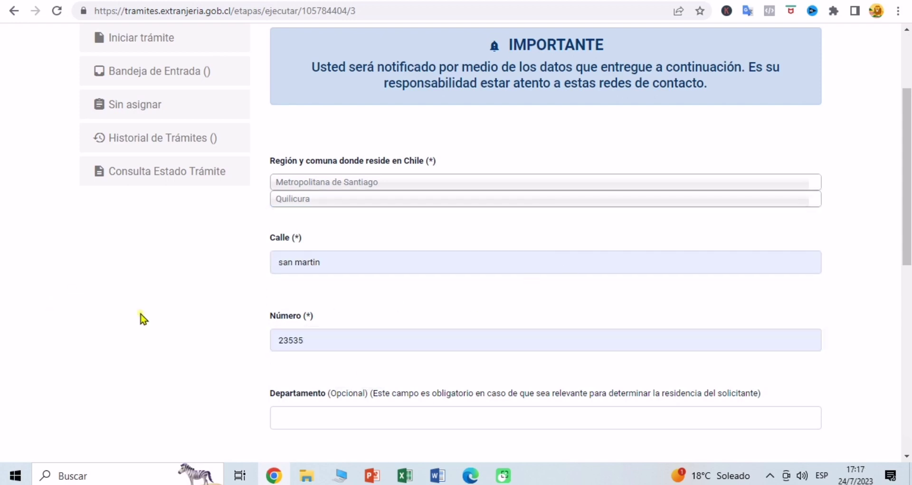
# - Enter the applicant's mobile phone number and look over the e-mail and e-mail confirmation fields of the contact data
pyautogui.scroll(-4, 140, 314)
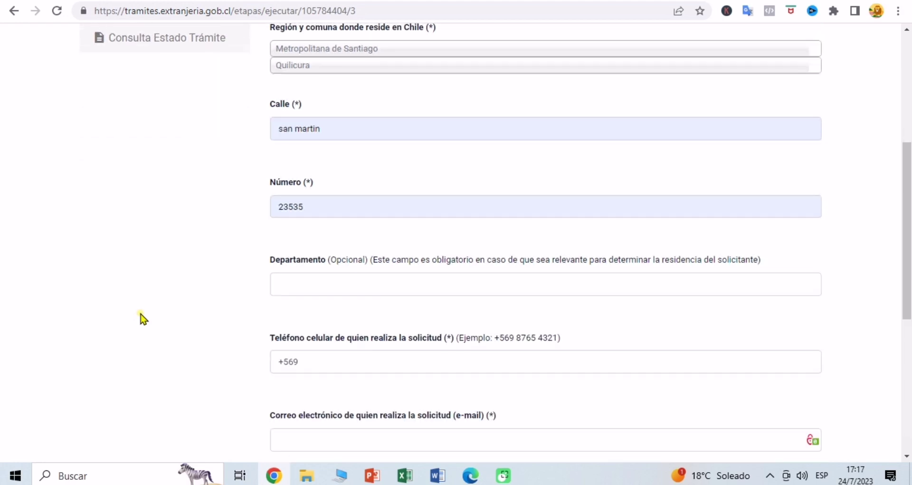
pyautogui.scroll(-1, 141, 314)
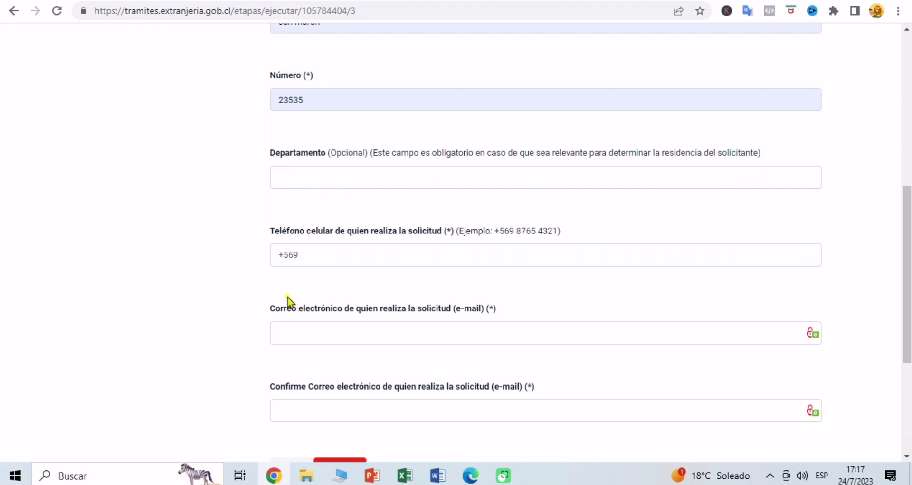
pyautogui.click(329, 257)
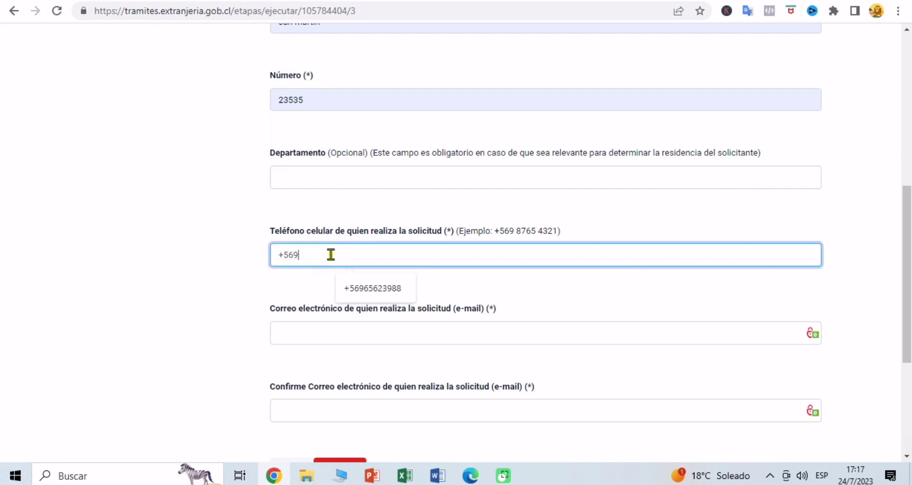
pyautogui.click(365, 289)
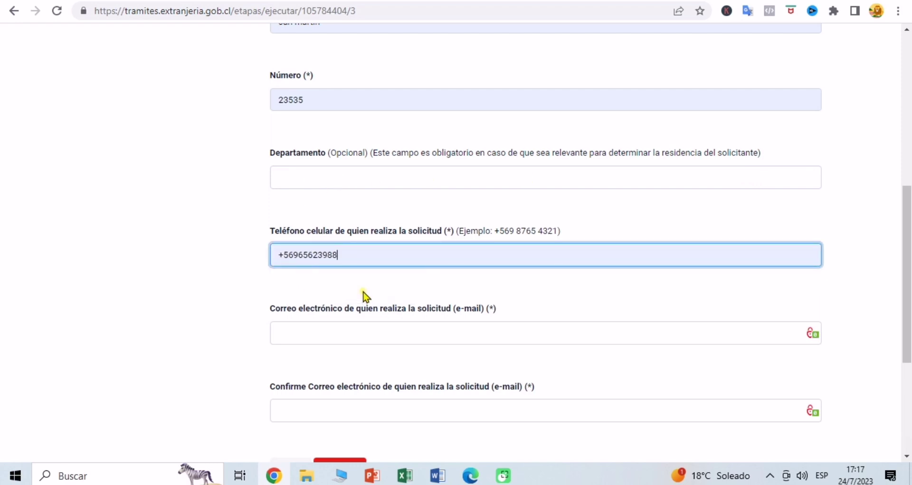
pyautogui.click(289, 331)
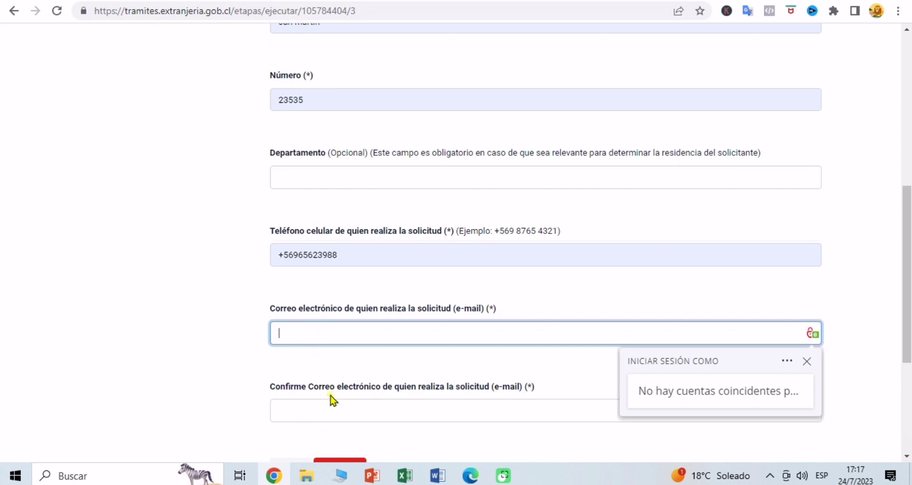
pyautogui.click(249, 355)
pyautogui.scroll(-1, 249, 355)
pyautogui.scroll(-1, 249, 354)
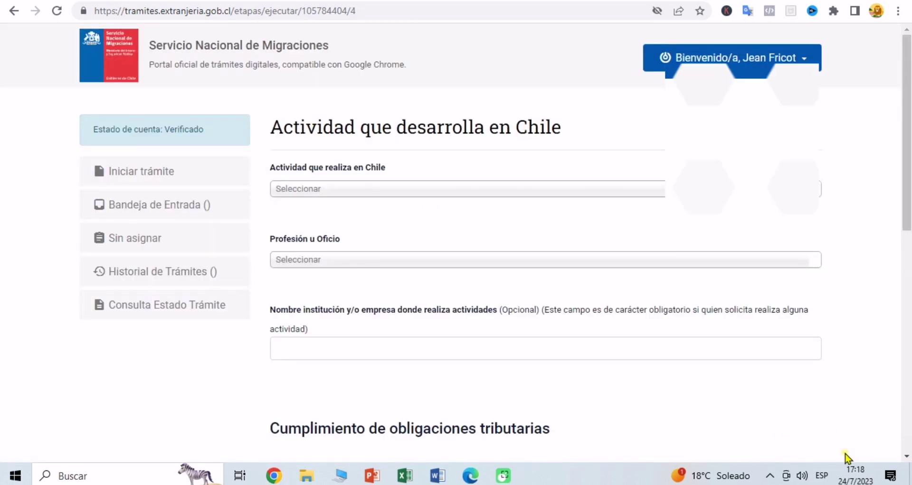
# - Set Actividad que realiza en Chile to EMPLEADO
pyautogui.click(363, 197)
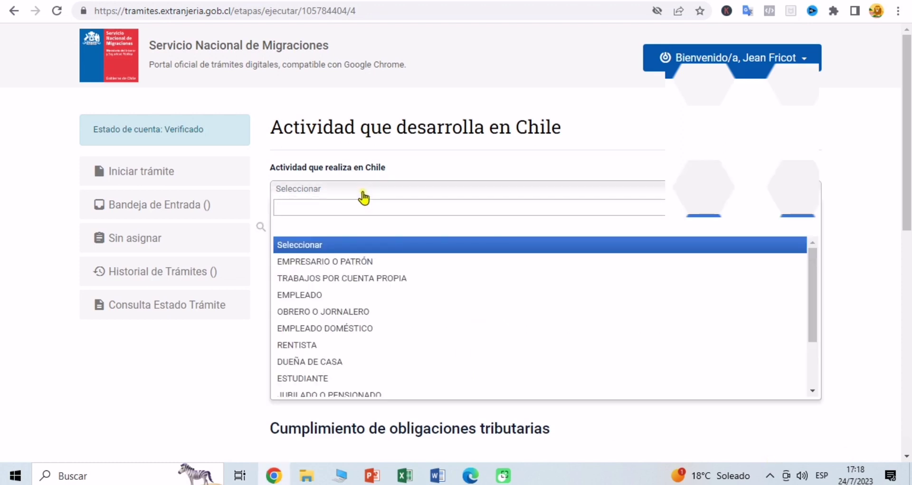
pyautogui.click(342, 295)
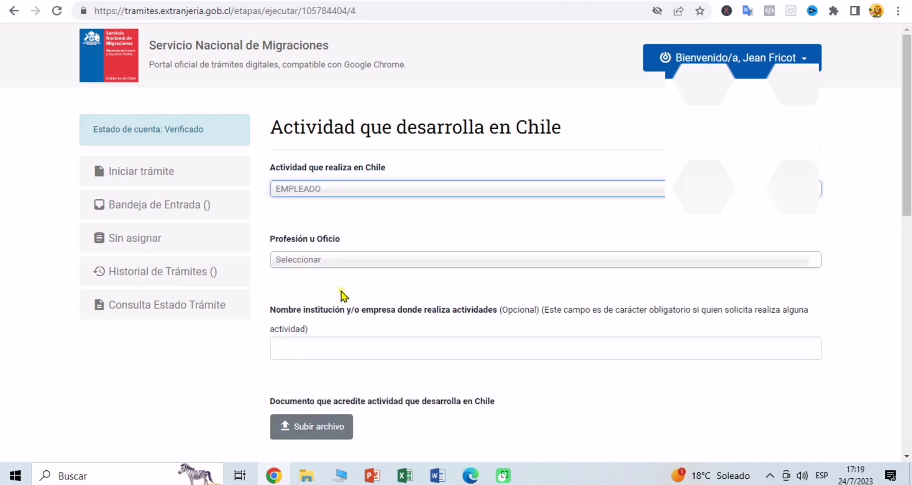
# - Set Profesión u Oficio to CARPINTERO
pyautogui.click(352, 266)
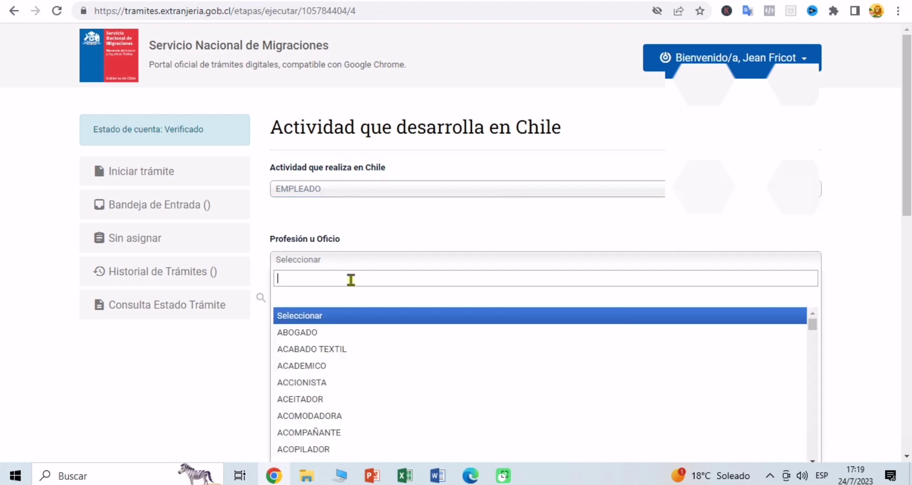
pyautogui.press('Down')
pyautogui.press('Down')
pyautogui.press('Down')
pyautogui.press('Down')
pyautogui.press('Down')
pyautogui.press('Down')
pyautogui.press('Down')
pyautogui.press('Down')
pyautogui.press('Down')
pyautogui.press('Down')
pyautogui.press('Down')
pyautogui.press('Down')
pyautogui.press('Down')
pyautogui.press('Down')
pyautogui.press('Down')
pyautogui.press('Down')
pyautogui.press('Down')
pyautogui.press('Down')
pyautogui.press('Down')
pyautogui.press('Down')
pyautogui.press('Down')
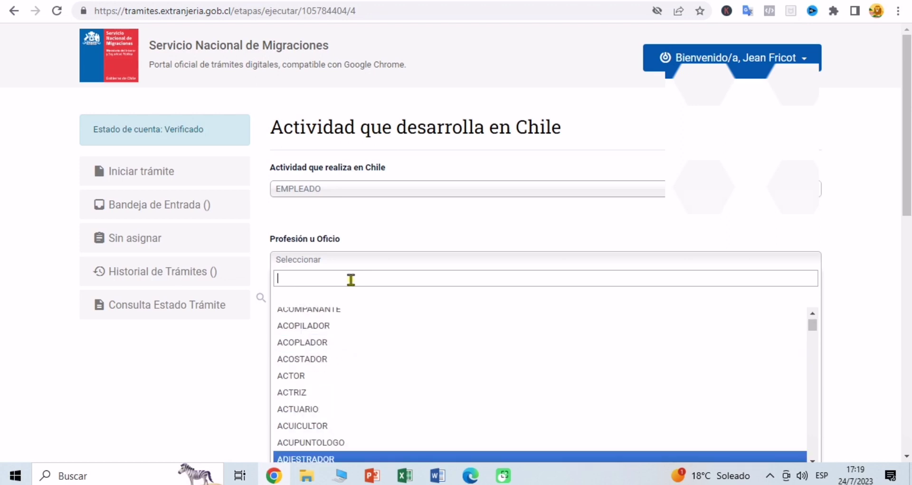
pyautogui.press('Down')
pyautogui.press('Down')
pyautogui.press('Down')
pyautogui.press('Down')
pyautogui.press('Down')
pyautogui.press('Down')
pyautogui.press('Down')
pyautogui.press('Down')
pyautogui.press('Down')
pyautogui.press('Down')
pyautogui.press('Down')
pyautogui.press('Down')
pyautogui.press('Down')
pyautogui.press('Down')
pyautogui.press('Down')
pyautogui.press('Down')
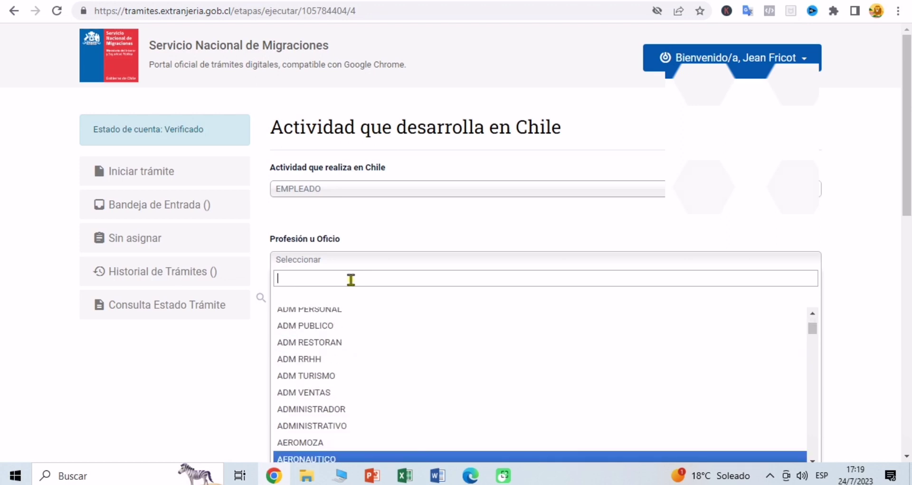
pyautogui.press('Down')
pyautogui.press('Down')
pyautogui.press('Down')
pyautogui.press('Down')
pyautogui.press('Down')
pyautogui.press('Down')
pyautogui.press('Down')
pyautogui.press('Down')
pyautogui.press('Down')
pyautogui.press('Down')
pyautogui.press('Down')
pyautogui.press('Down')
pyautogui.press('Down')
pyautogui.press('Down')
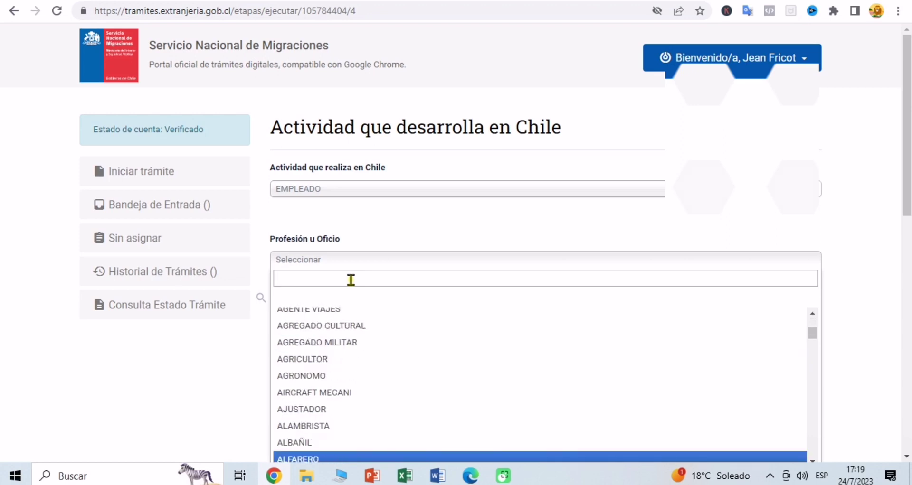
pyautogui.press('Down')
pyautogui.press('Down')
pyautogui.press('Down')
pyautogui.press('Down')
pyautogui.press('Down')
pyautogui.press('Down')
pyautogui.press('Down')
pyautogui.press('Down')
pyautogui.press('Down')
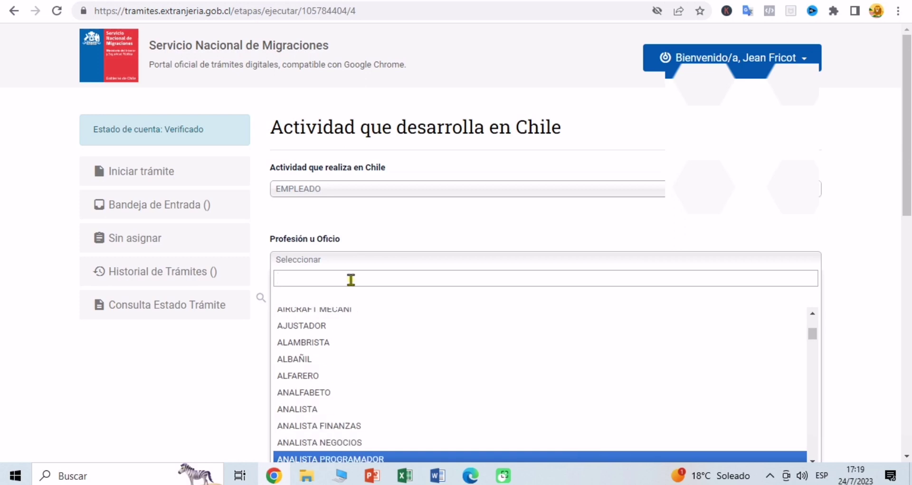
pyautogui.press('Down')
pyautogui.press('Down')
pyautogui.press('Down')
pyautogui.press('Down')
pyautogui.press('Down')
pyautogui.press('Down')
pyautogui.press('Down')
pyautogui.press('Down')
pyautogui.press('Down')
pyautogui.press('Down')
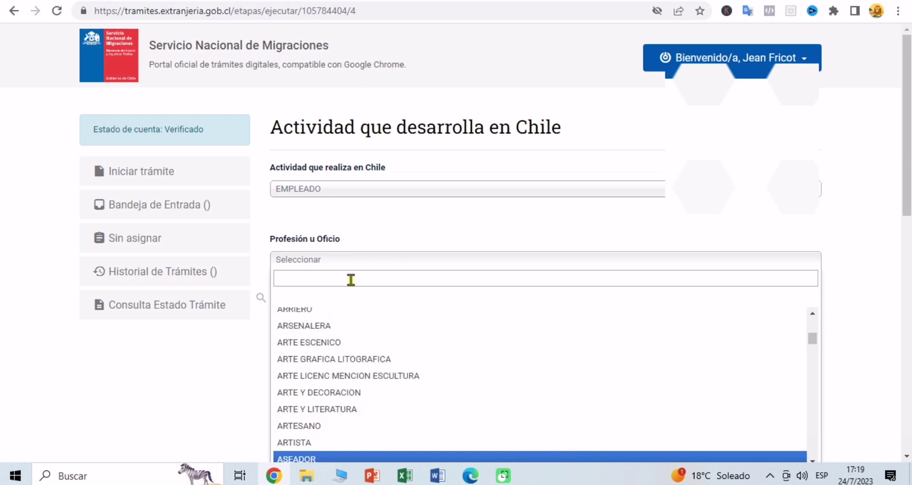
pyautogui.press('Down')
pyautogui.press('Down')
pyautogui.press('Down')
pyautogui.press('Down')
pyautogui.press('Down')
pyautogui.press('Down')
pyautogui.press('Down')
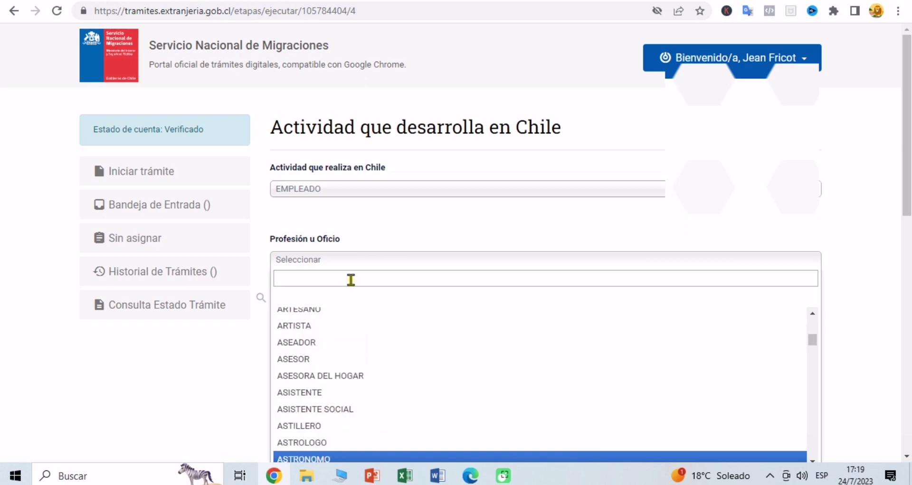
pyautogui.press('Down')
pyautogui.press('Down')
pyautogui.press('Down')
pyautogui.press('Down')
pyautogui.press('Down')
pyautogui.press('Down')
pyautogui.press('Down')
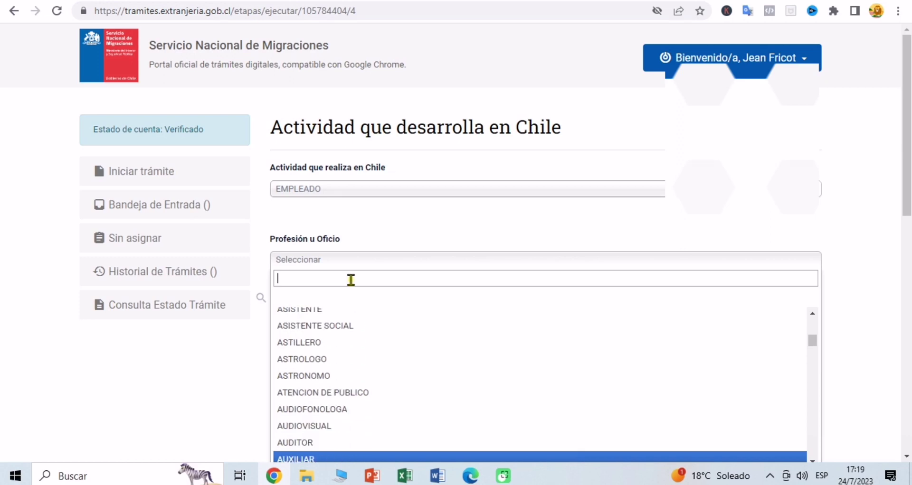
pyautogui.press('Down')
pyautogui.press('Down')
pyautogui.press('Down')
pyautogui.press('Down')
pyautogui.press('Down')
pyautogui.press('Down')
pyautogui.press('Down')
pyautogui.press('Down')
pyautogui.press('Down')
pyautogui.press('Down')
pyautogui.press('Down')
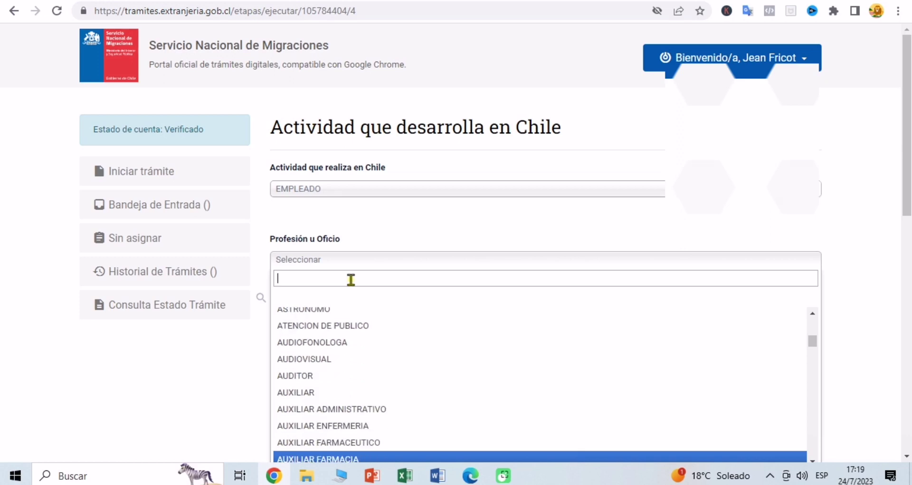
pyautogui.press('Down')
pyautogui.press('Down')
pyautogui.press('Down')
pyautogui.press('Down')
pyautogui.press('Down')
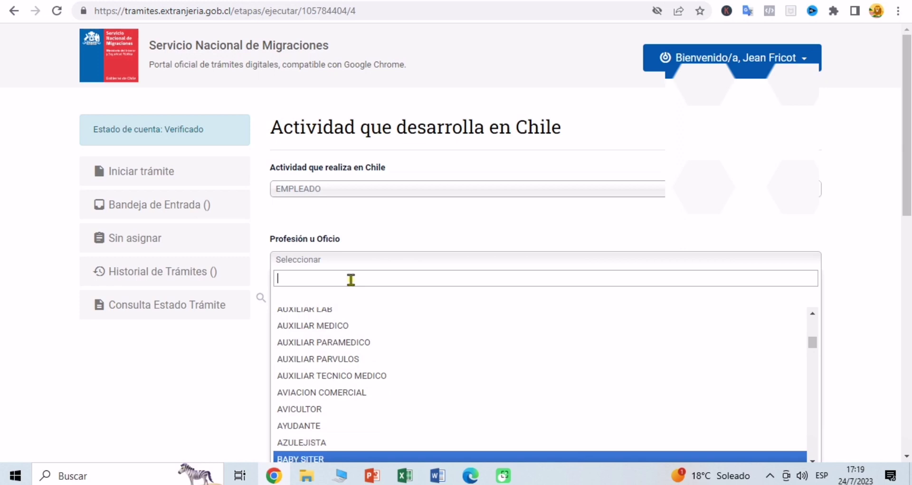
pyautogui.press('Down')
pyautogui.press('Down')
pyautogui.press('Down')
pyautogui.press('Down')
pyautogui.press('Down')
pyautogui.press('Down')
pyautogui.press('Down')
pyautogui.press('Down')
pyautogui.press('Down')
pyautogui.press('Down')
pyautogui.press('Down')
pyautogui.press('Down')
pyautogui.press('Down')
pyautogui.press('Down')
pyautogui.press('Down')
pyautogui.press('Down')
pyautogui.press('Down')
pyautogui.press('Down')
pyautogui.press('Down')
pyautogui.press('Down')
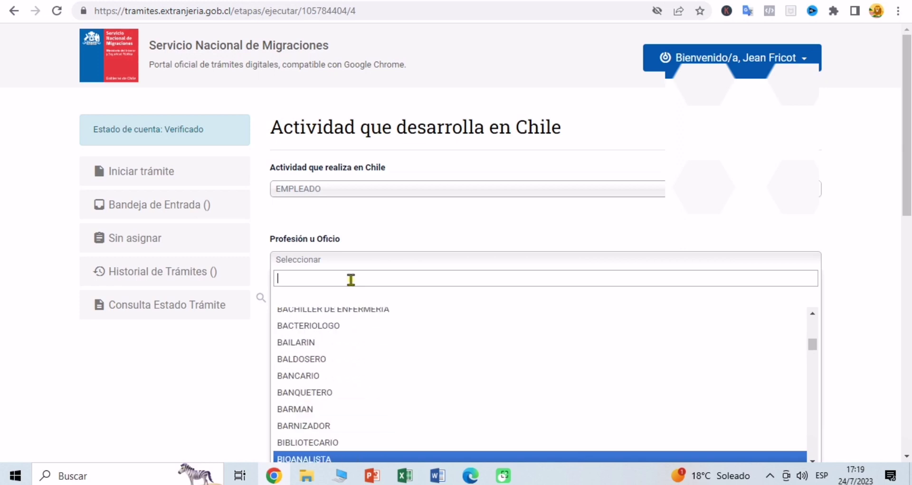
pyautogui.press('Down')
pyautogui.press('Down')
pyautogui.press('Down')
pyautogui.press('Down')
pyautogui.press('Down')
pyautogui.press('Down')
pyautogui.press('Down')
pyautogui.press('Down')
pyautogui.press('Down')
pyautogui.press('Down')
pyautogui.press('Down')
pyautogui.press('Down')
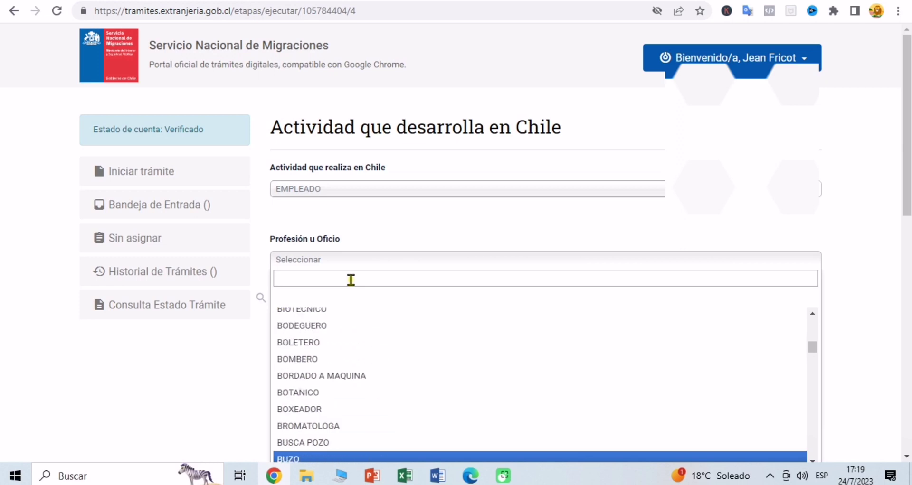
pyautogui.press('Down')
pyautogui.press('Down')
pyautogui.press('Down')
pyautogui.press('Down')
pyautogui.press('Down')
pyautogui.press('Down')
pyautogui.press('Down')
pyautogui.press('Down')
pyautogui.press('Down')
pyautogui.press('Down')
pyautogui.press('Down')
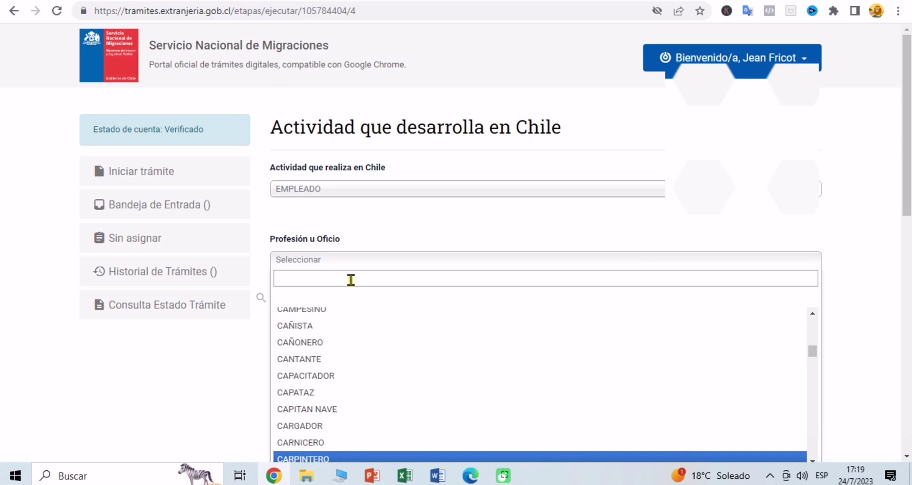
pyautogui.press('Return')
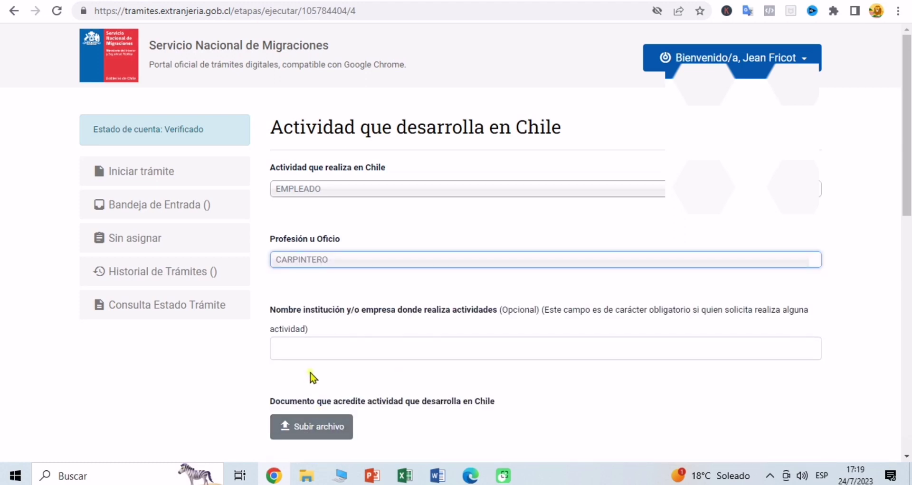
# - Fill in the name of the institution or company where the activities are carried out with the saved entry ISD
pyautogui.click(354, 356)
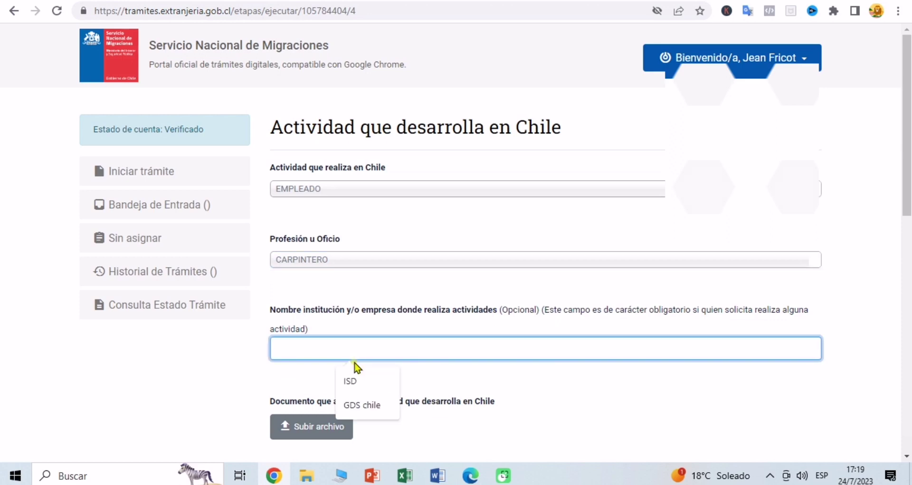
pyautogui.click(351, 380)
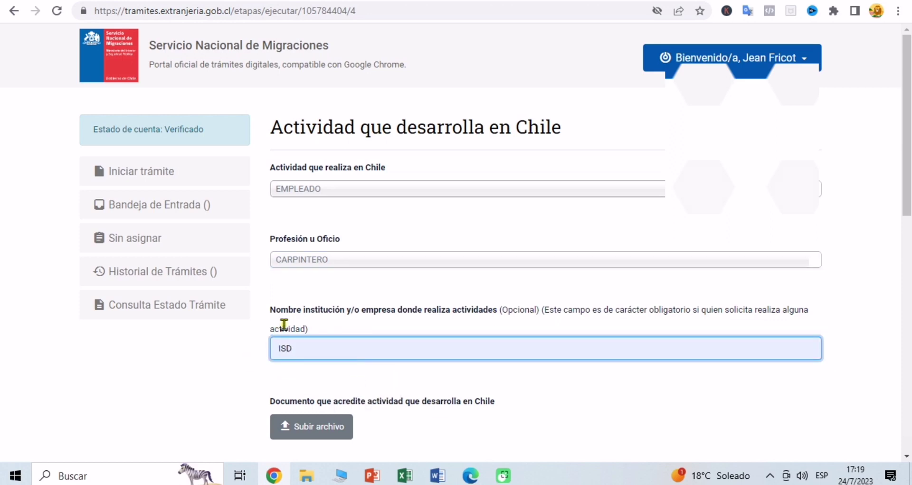
pyautogui.click(233, 366)
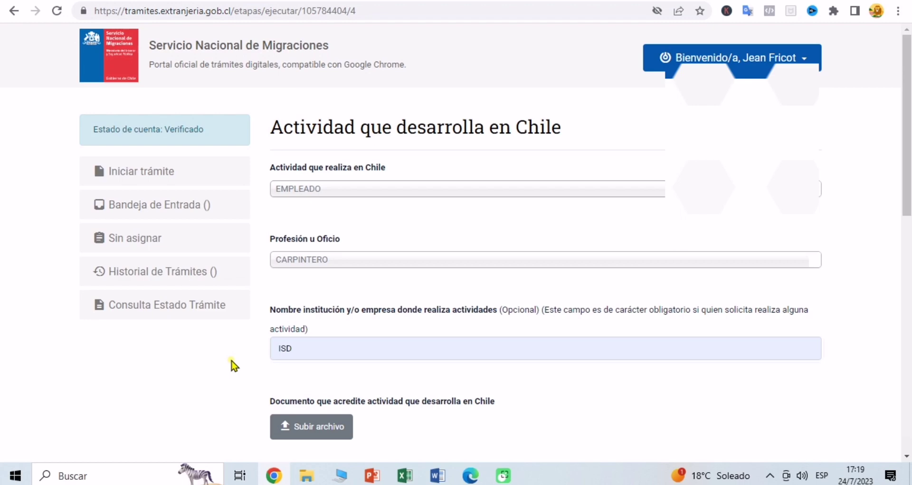
# - Upload the PDF visumantrag-schen-2020-es-fr (1) from the Documentos folder as the document proving the activity in Chile
pyautogui.scroll(-4, 233, 366)
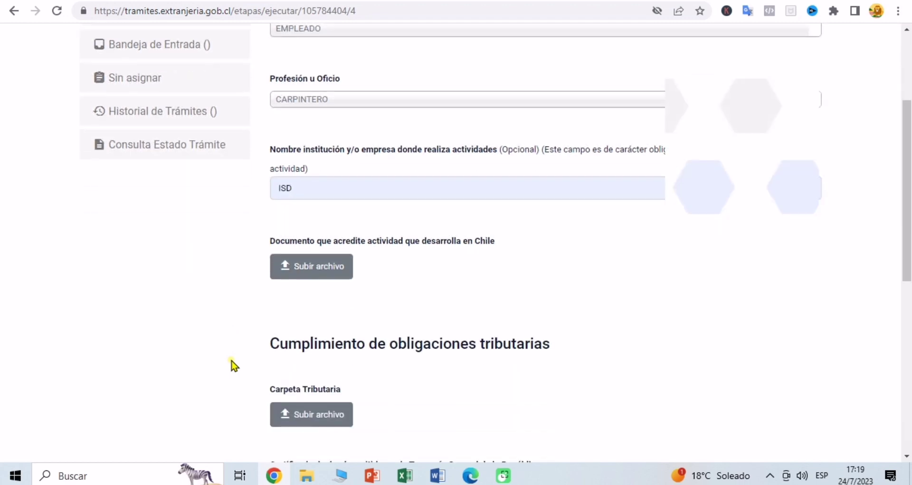
pyautogui.scroll(-1, 233, 365)
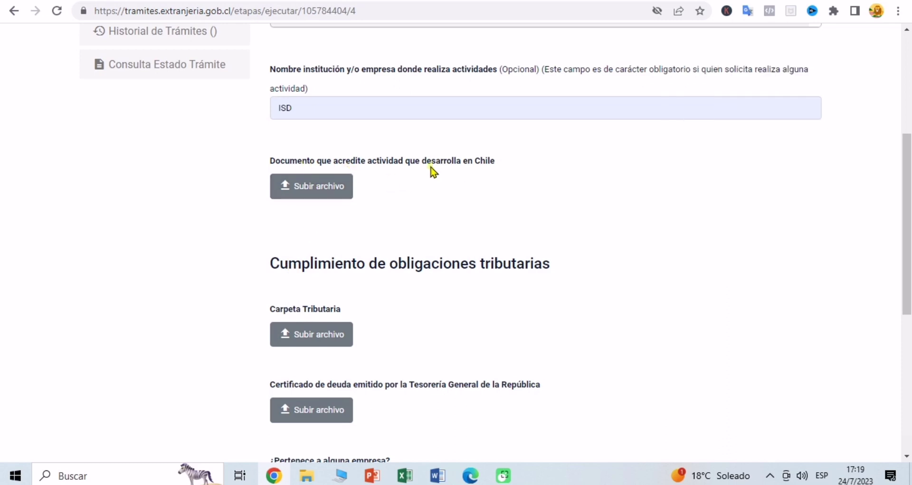
pyautogui.rightClick(317, 188)
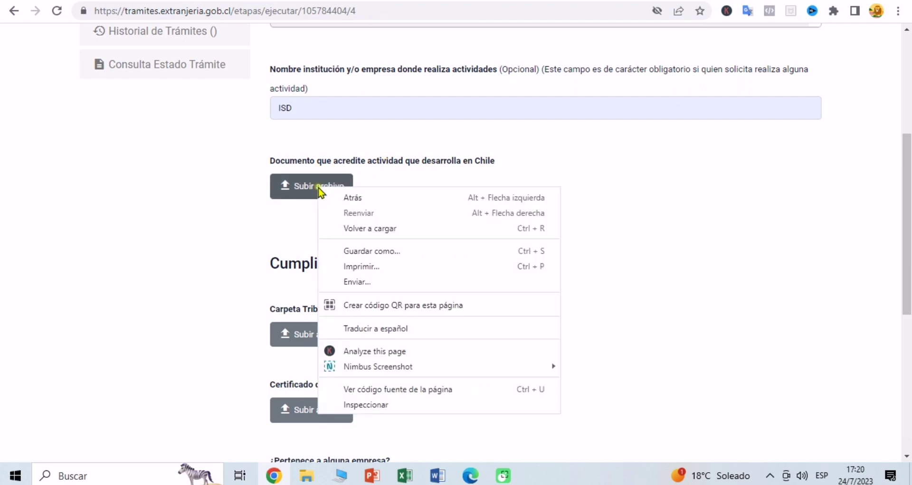
pyautogui.click(259, 207)
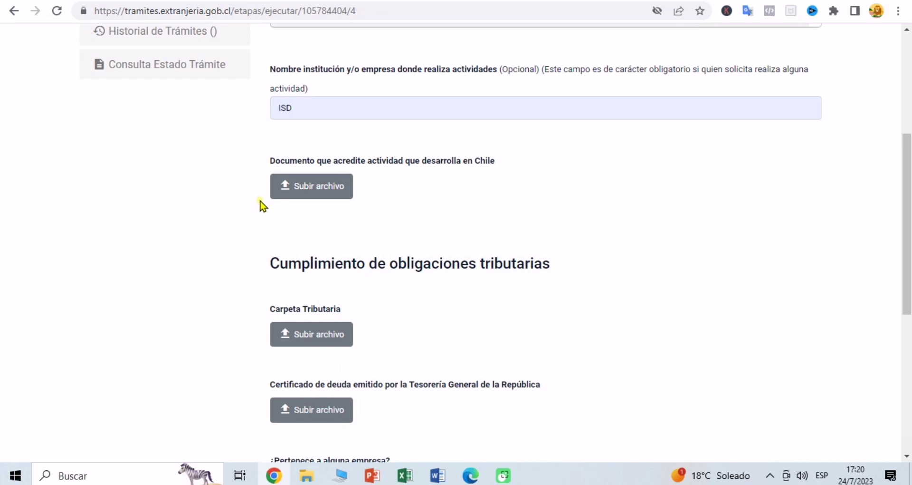
pyautogui.click(334, 196)
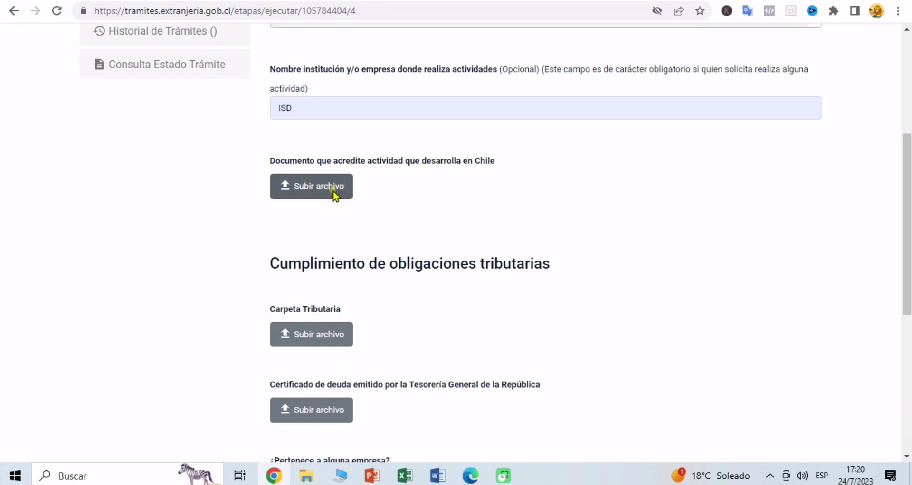
pyautogui.click(335, 196)
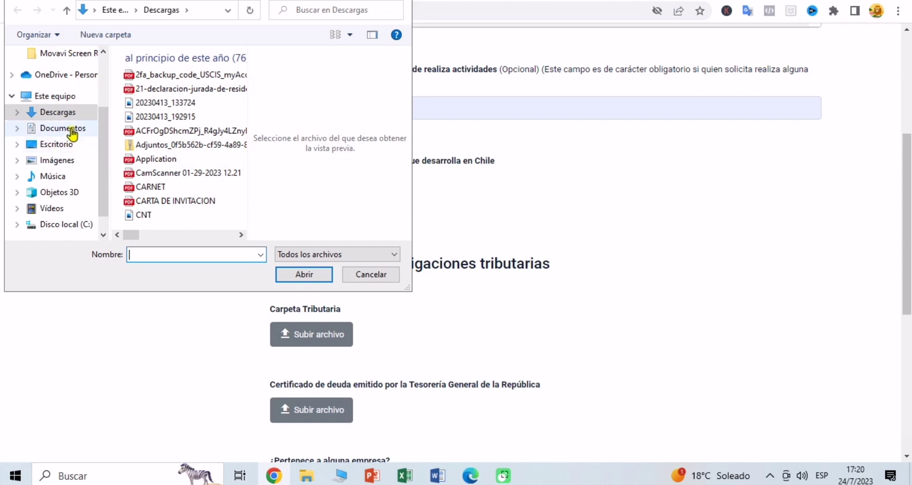
pyautogui.click(72, 134)
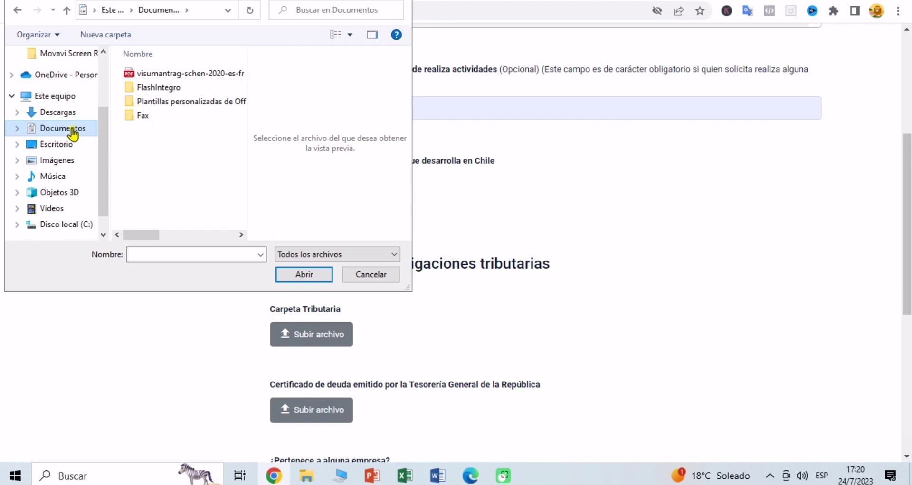
pyautogui.click(157, 75)
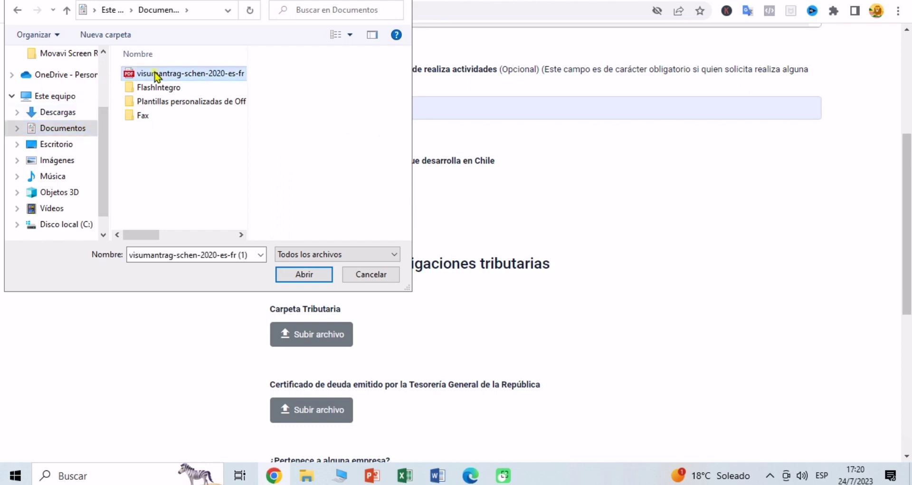
pyautogui.click(302, 276)
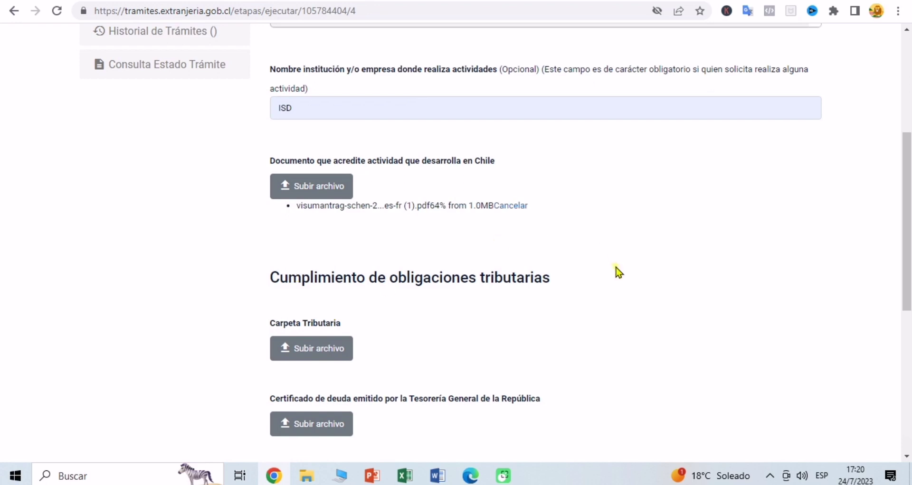
# - Upload the PDF visumantrag-schen-2020-es-fr (1) from the Documentos folder as the Carpeta Tributaria
pyautogui.scroll(-3, 618, 272)
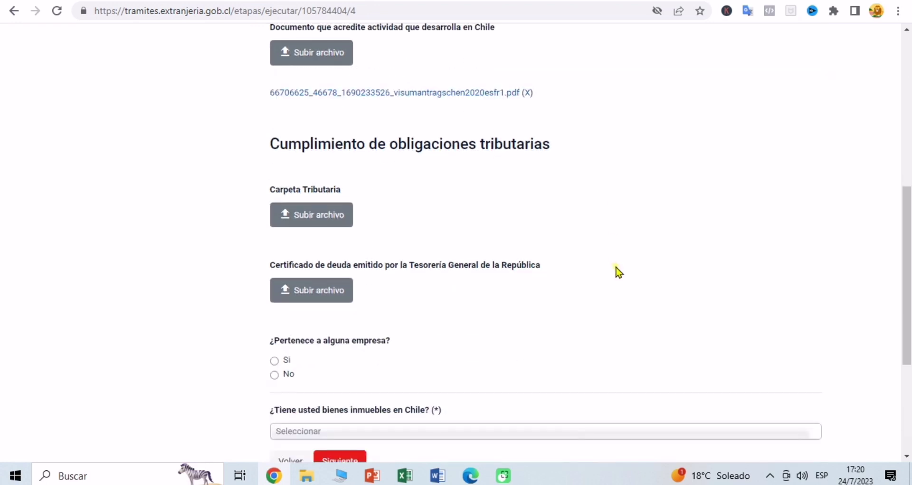
pyautogui.click(308, 217)
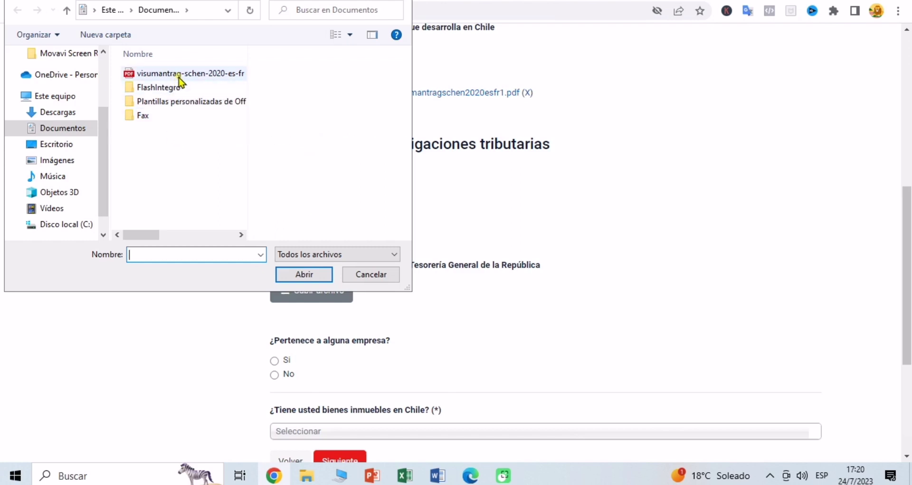
pyautogui.click(179, 75)
pyautogui.click(285, 277)
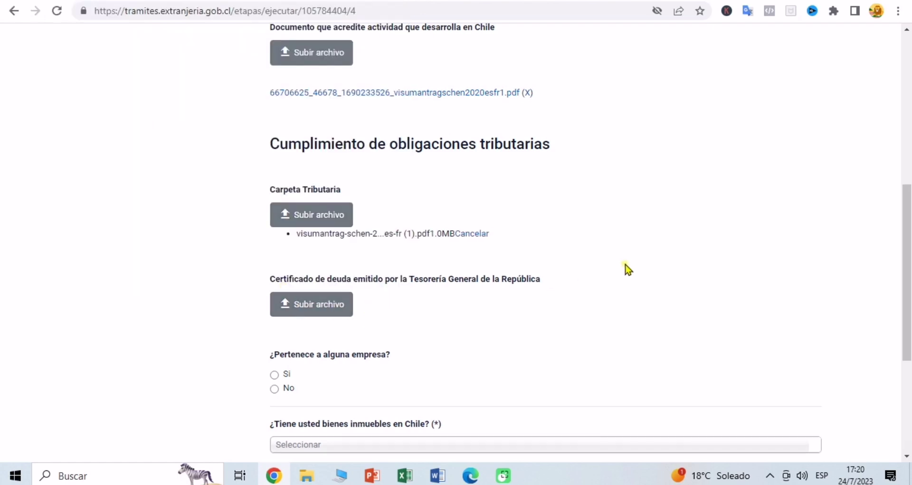
# - Upload the PDF visumantrag-schen-2020-es-fr (1) as the debt certificate issued by the Tesorería General de la República
pyautogui.scroll(-4, 627, 268)
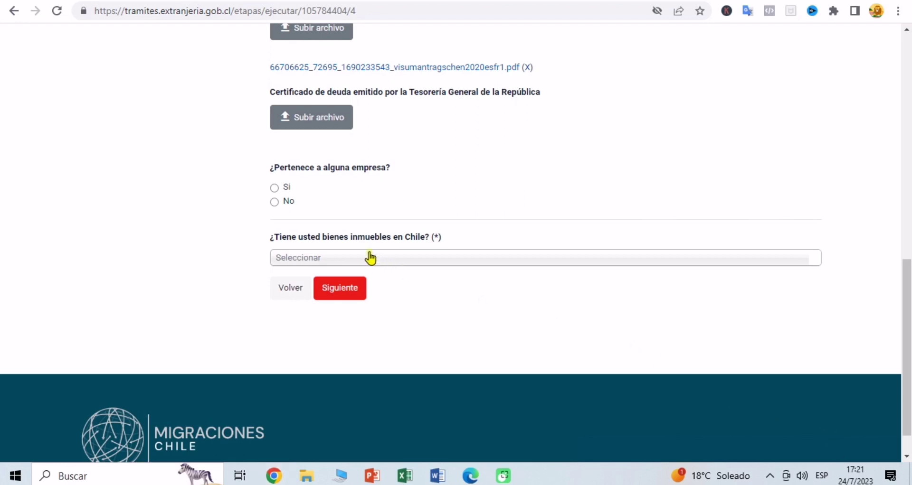
pyautogui.click(307, 119)
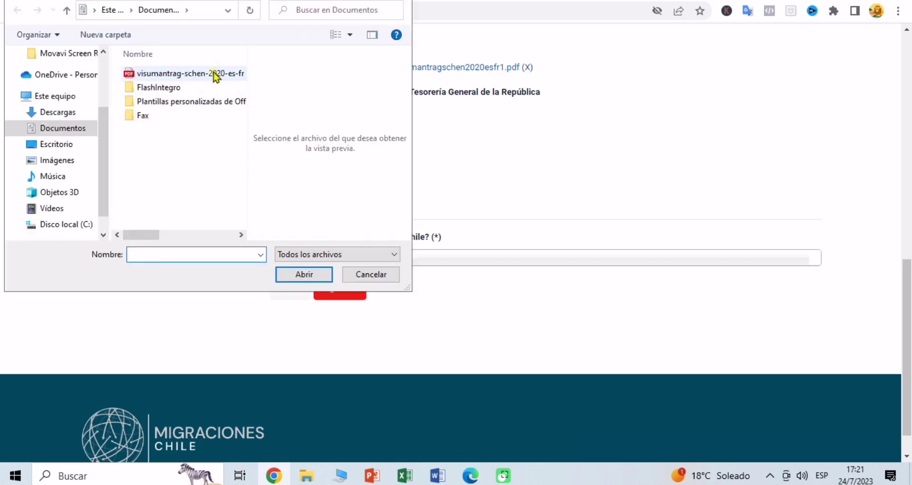
pyautogui.click(214, 75)
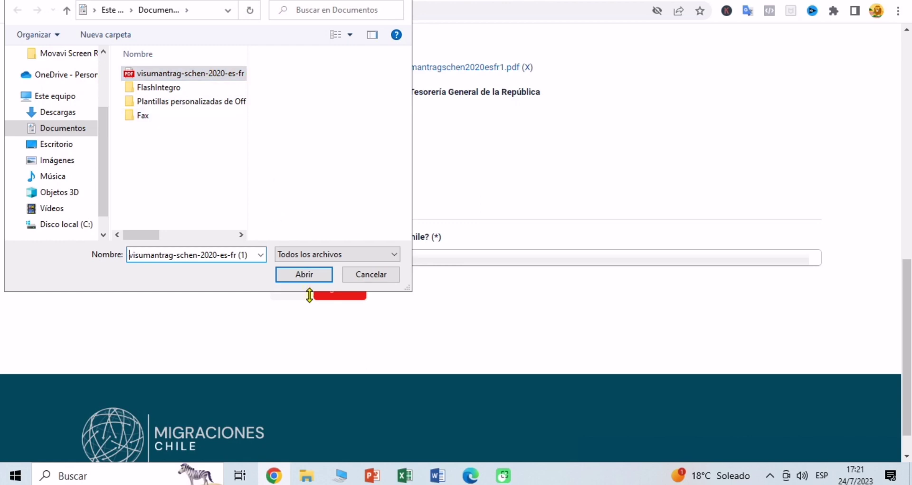
pyautogui.click(315, 280)
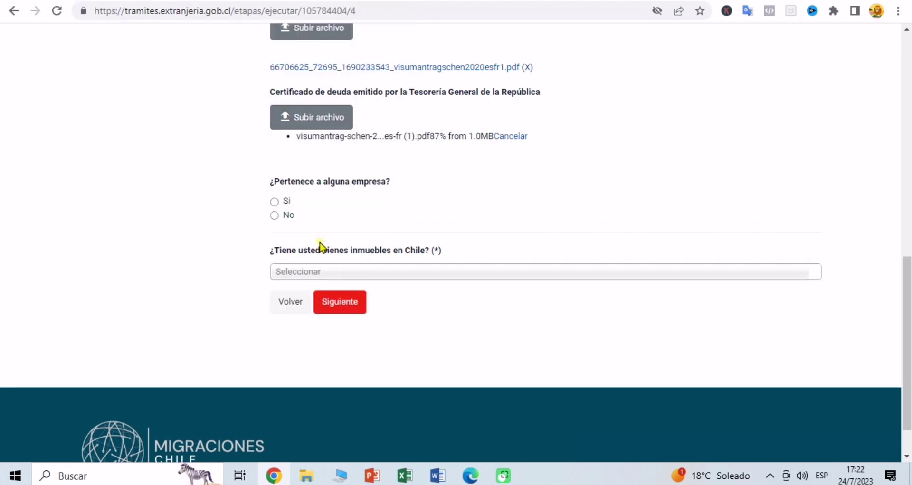
# - Answer No to belonging to a company and Sí to owning real estate in Chile
pyautogui.click(275, 216)
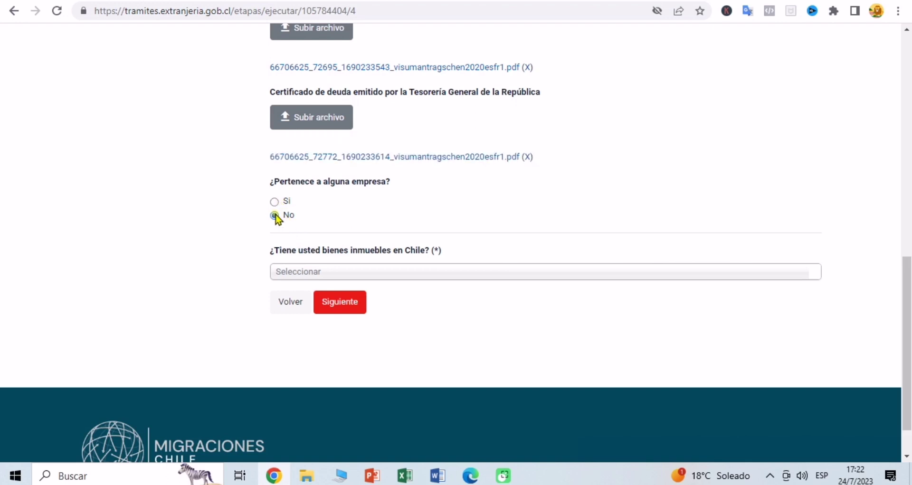
pyautogui.click(317, 274)
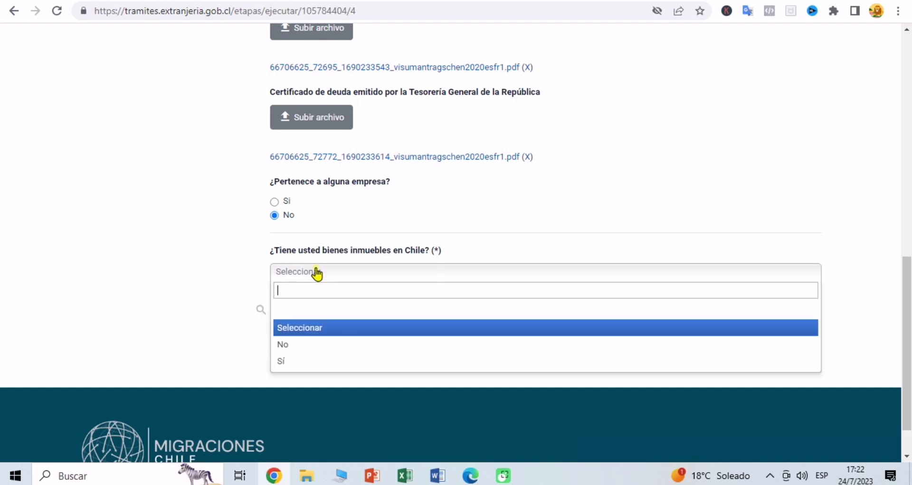
pyautogui.click(294, 359)
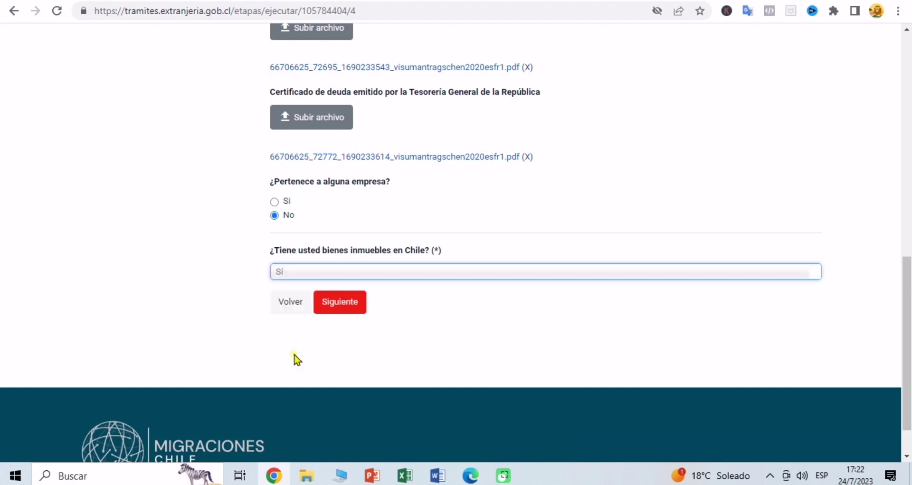
pyautogui.click(307, 275)
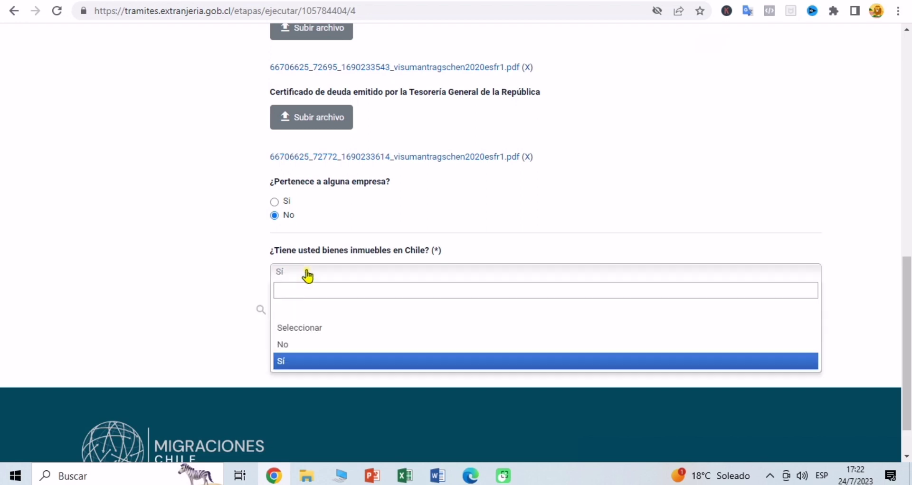
pyautogui.click(287, 344)
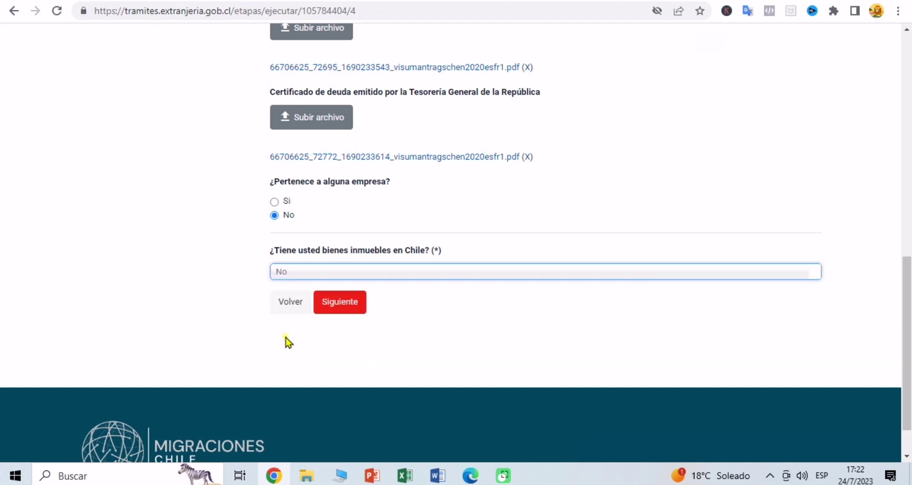
pyautogui.click(308, 272)
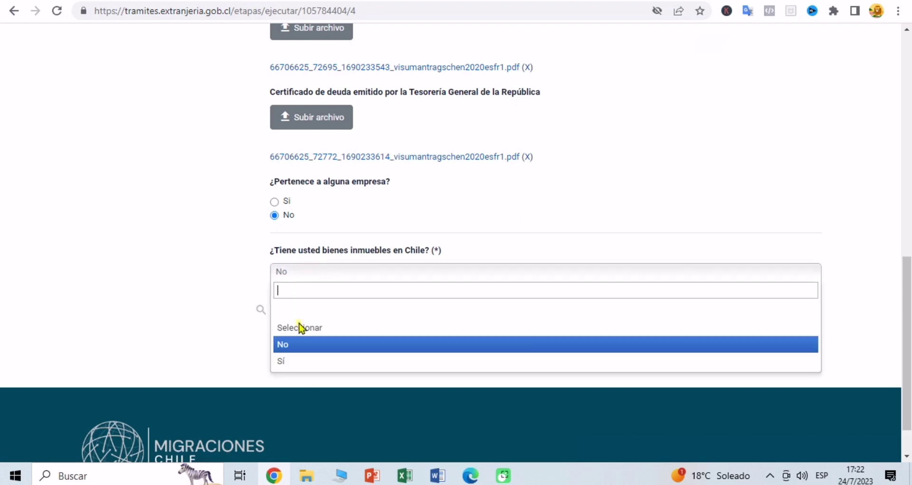
pyautogui.click(283, 363)
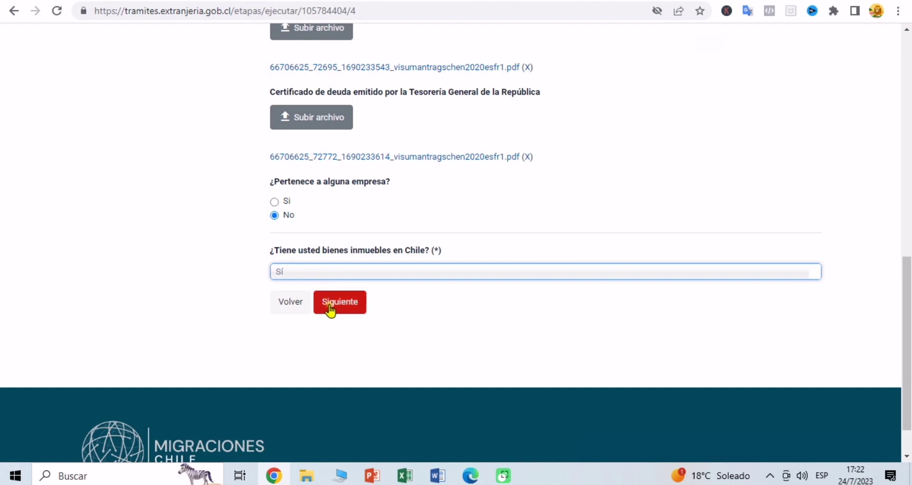
# - Continue to the Documento de identificación section and answer Si to possessing the passport
pyautogui.click(332, 309)
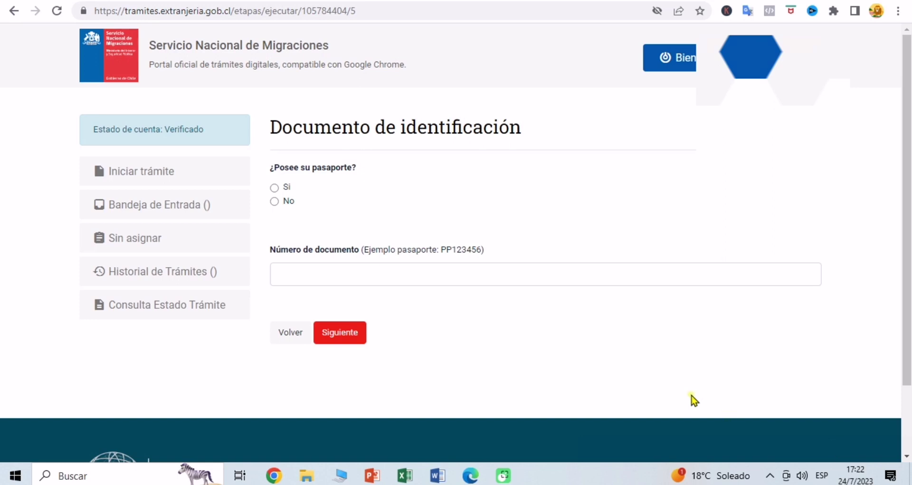
pyautogui.click(274, 188)
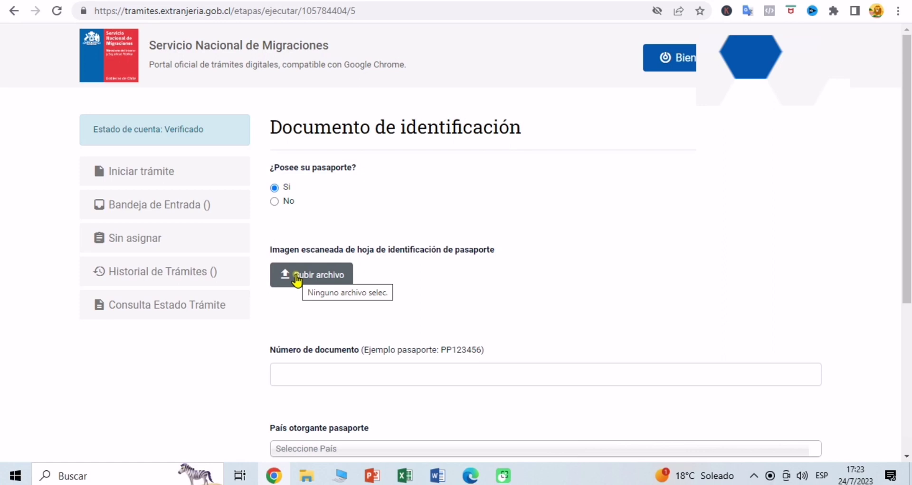
# - Upload the PDF visumantrag-schen-2020-es-fr (1) as the scanned passport identification page
pyautogui.click(297, 280)
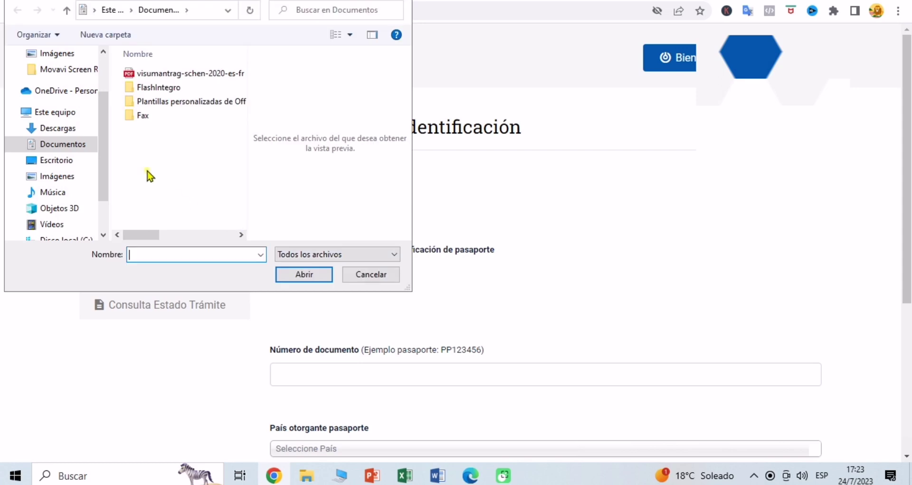
pyautogui.click(201, 71)
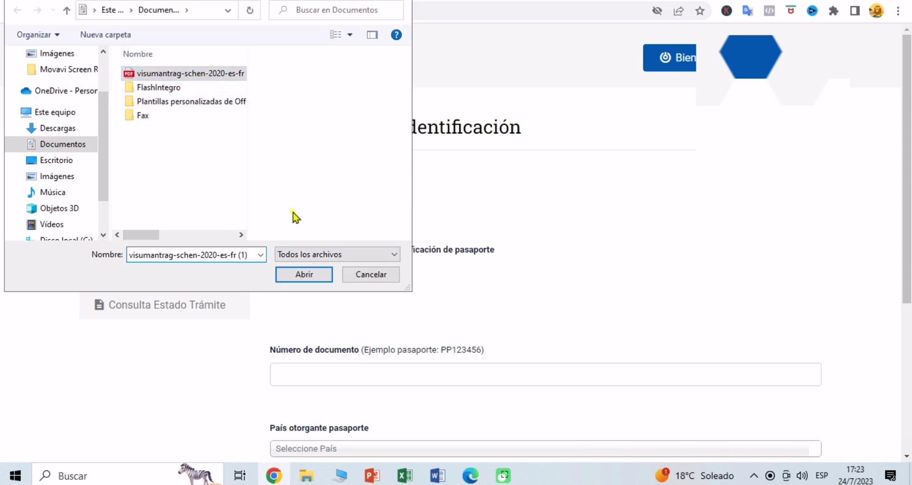
pyautogui.click(304, 275)
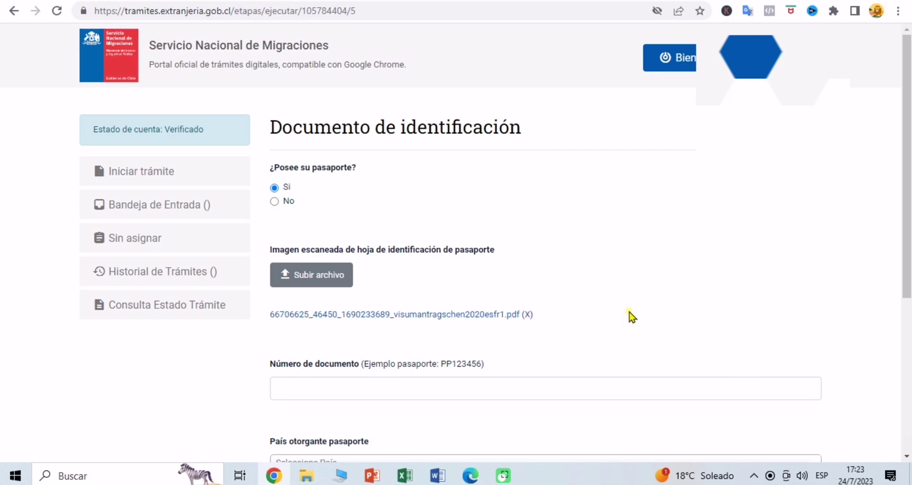
# - Fill in the passport's document number with the saved entry
pyautogui.scroll(-1, 629, 312)
pyautogui.scroll(-2, 629, 312)
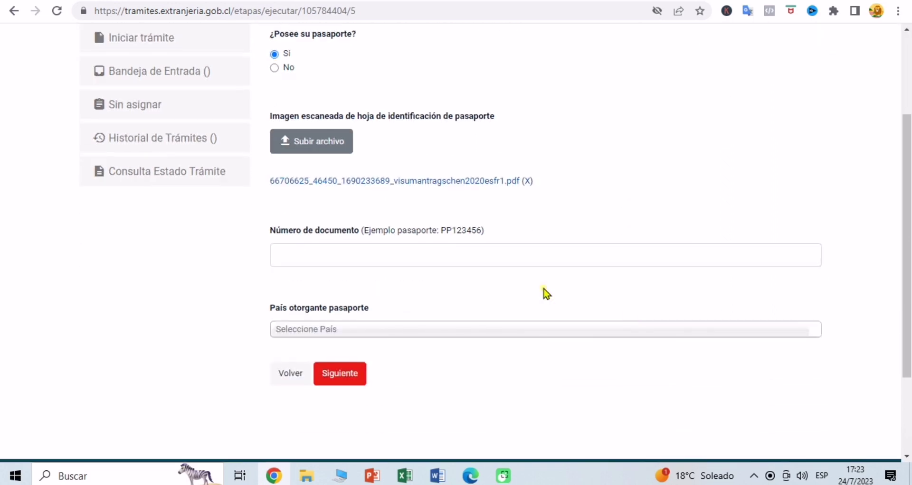
pyautogui.click(330, 254)
pyautogui.click(339, 286)
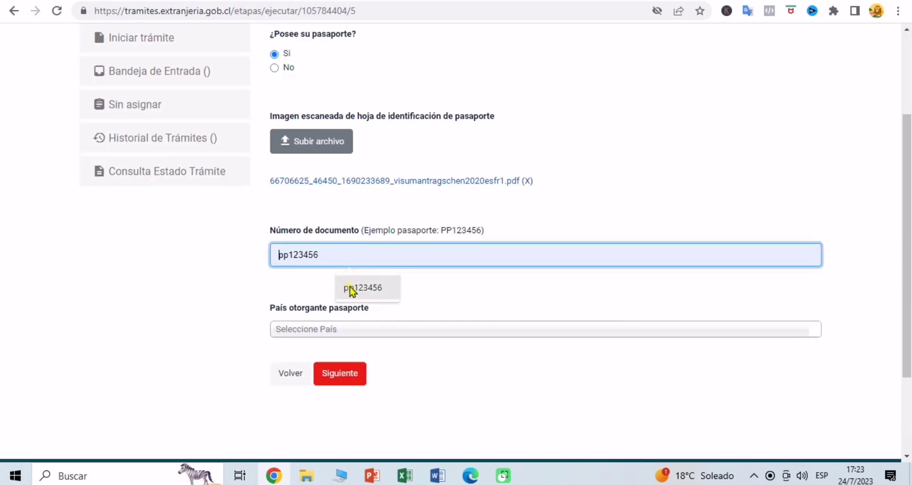
# - Set País otorgante pasaporte to Haití and continue to the Documentación General section
pyautogui.click(331, 334)
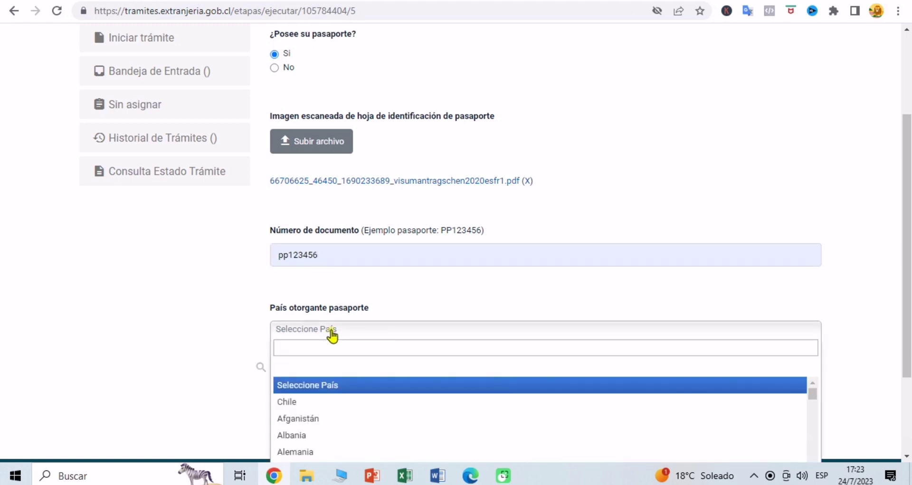
pyautogui.write('h')
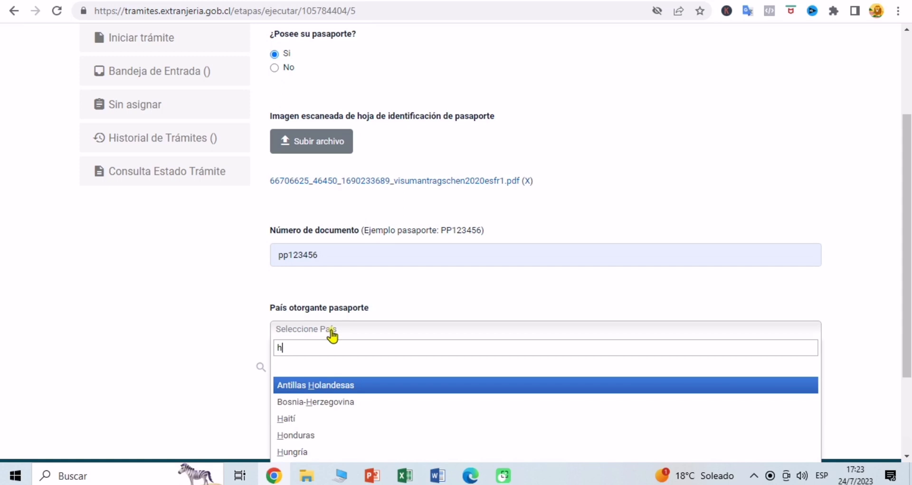
pyautogui.press('Down')
pyautogui.press('Down')
pyautogui.press('Return')
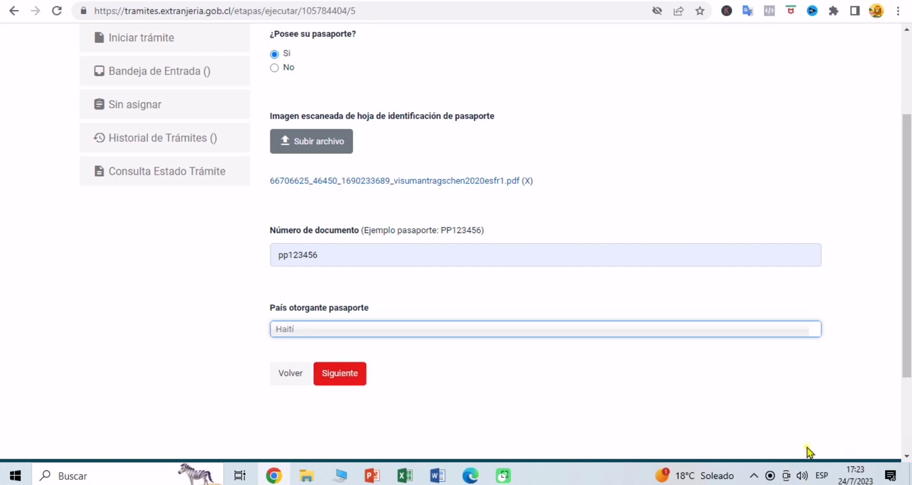
pyautogui.click(350, 375)
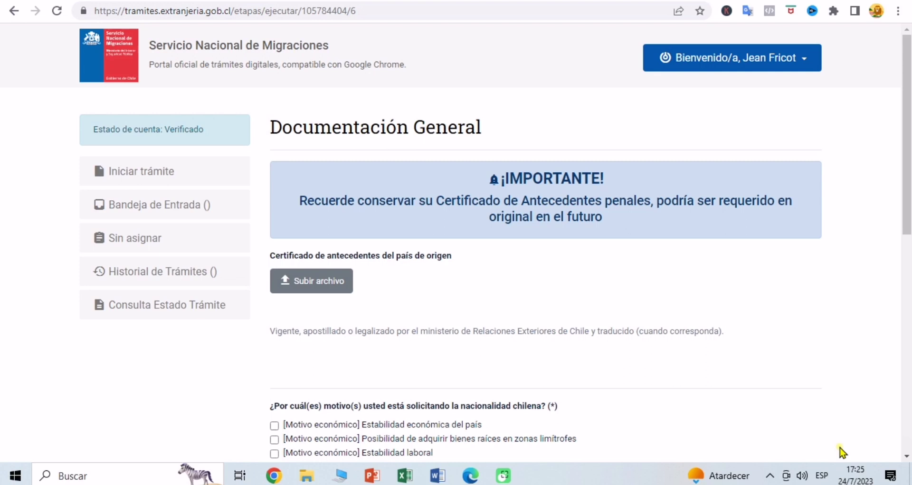
# - Upload the PDF visumantrag-schen-2020-es-fr (1) as the criminal record certificate from the country of origin
pyautogui.click(305, 284)
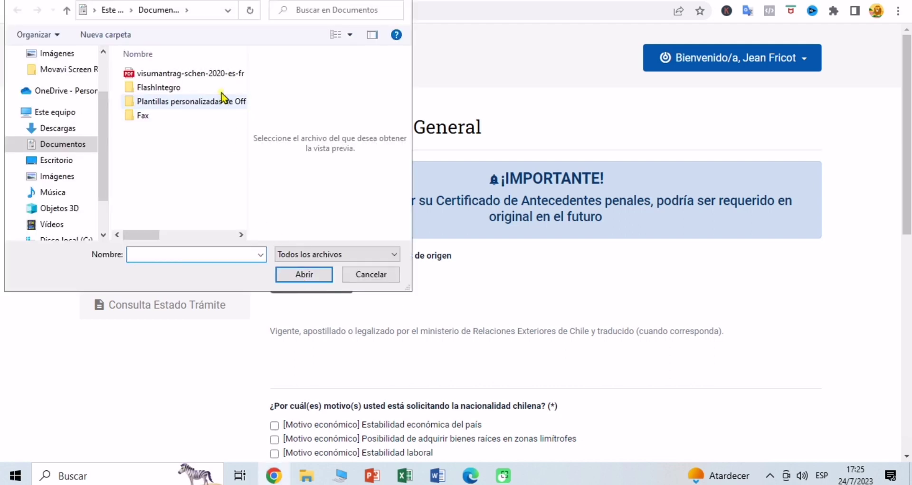
pyautogui.click(220, 74)
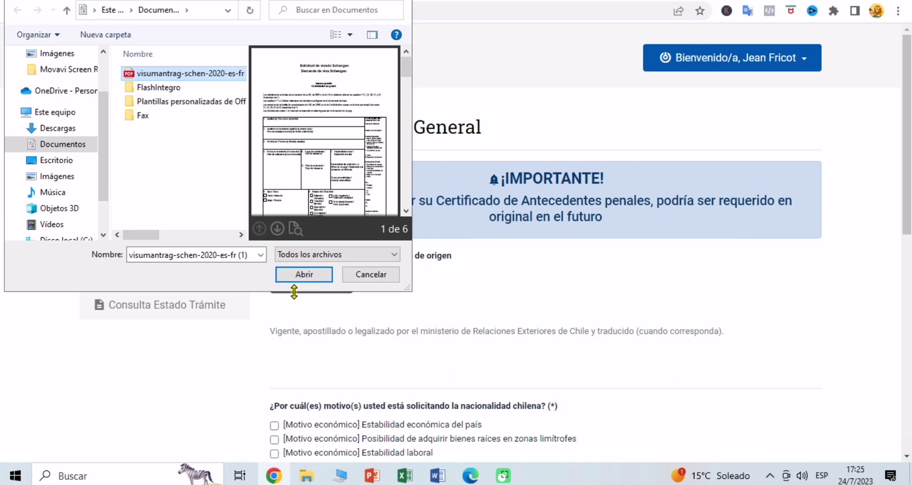
pyautogui.click(304, 275)
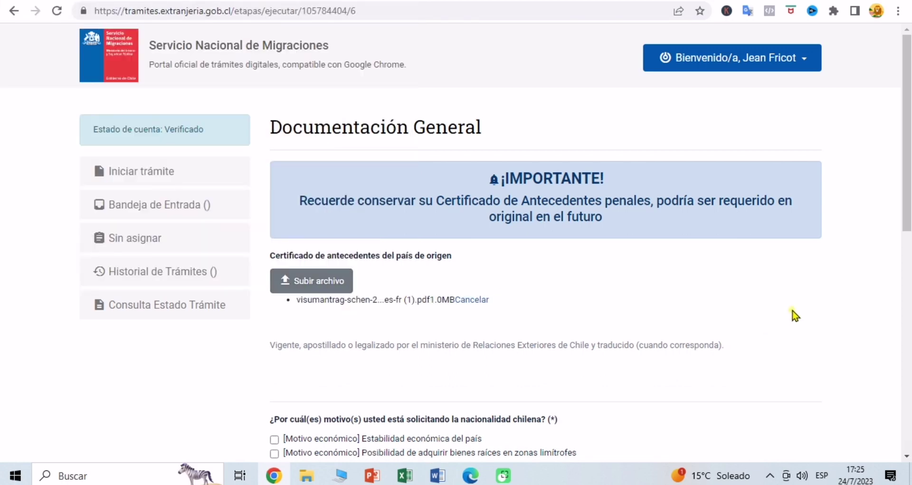
pyautogui.scroll(-4, 794, 316)
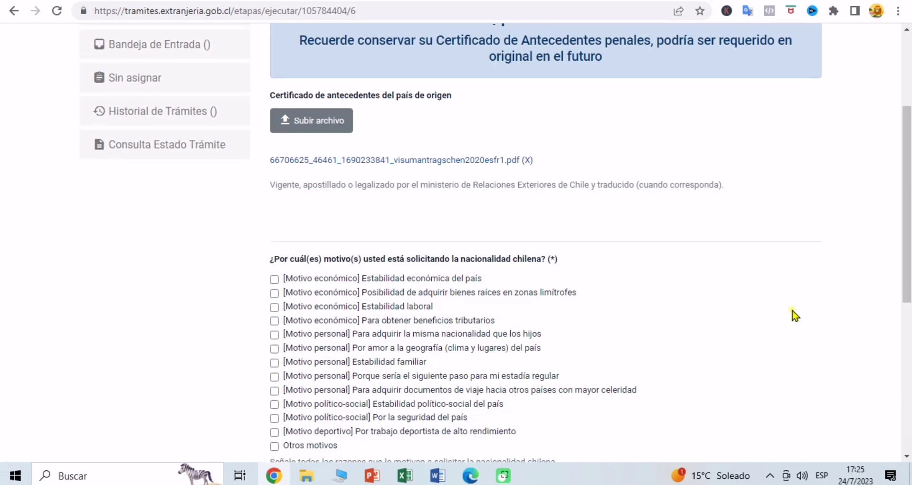
pyautogui.scroll(-1, 794, 316)
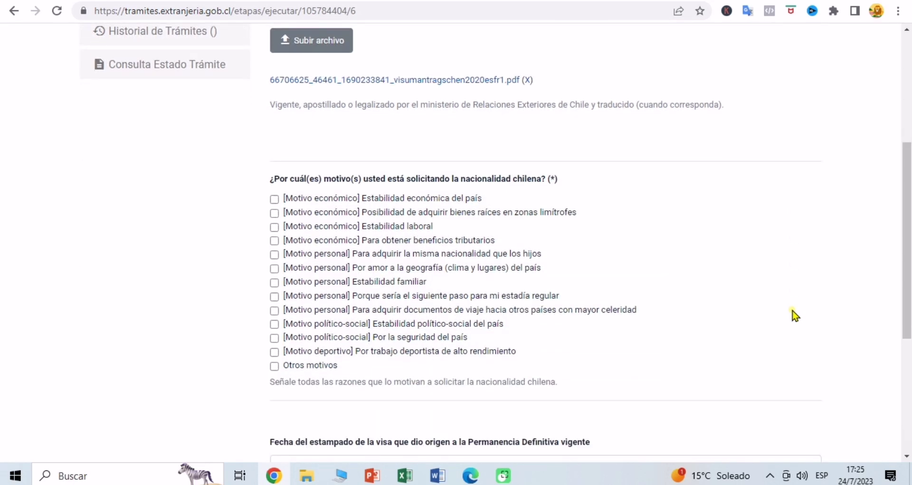